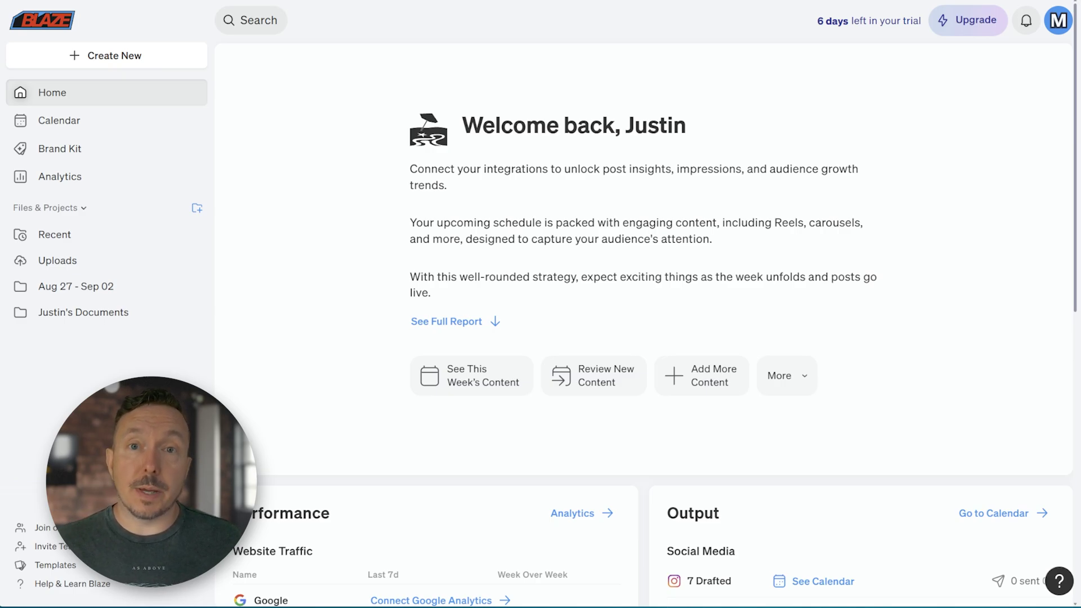
- From the Urban Roasters Brand Kit, add a new Instagram Business integration
{"action": "left_click", "coordinate": [67, 148]}
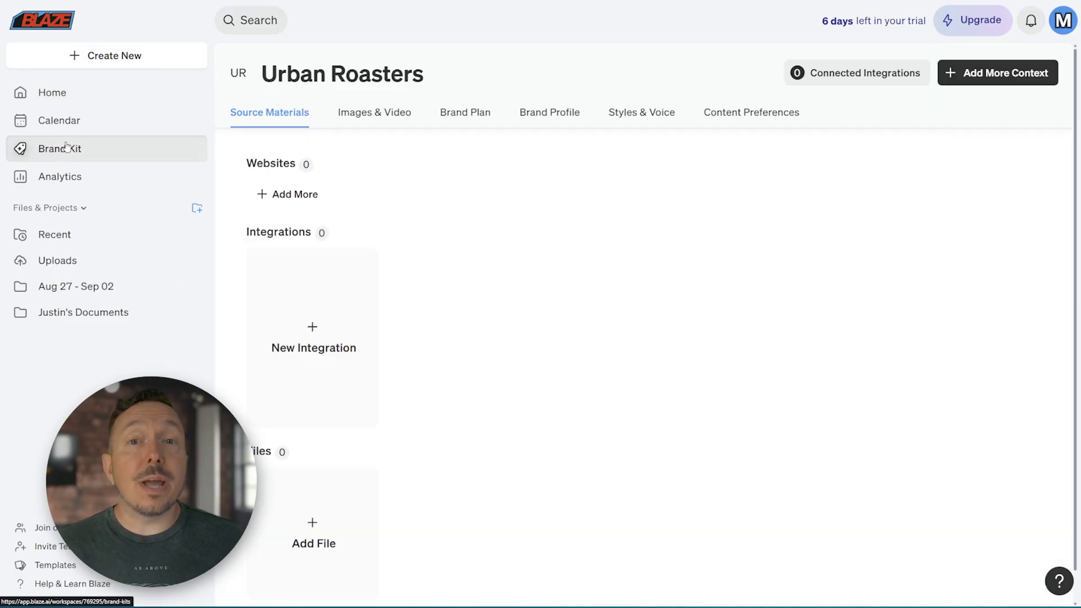
{"action": "left_click", "coordinate": [345, 350]}
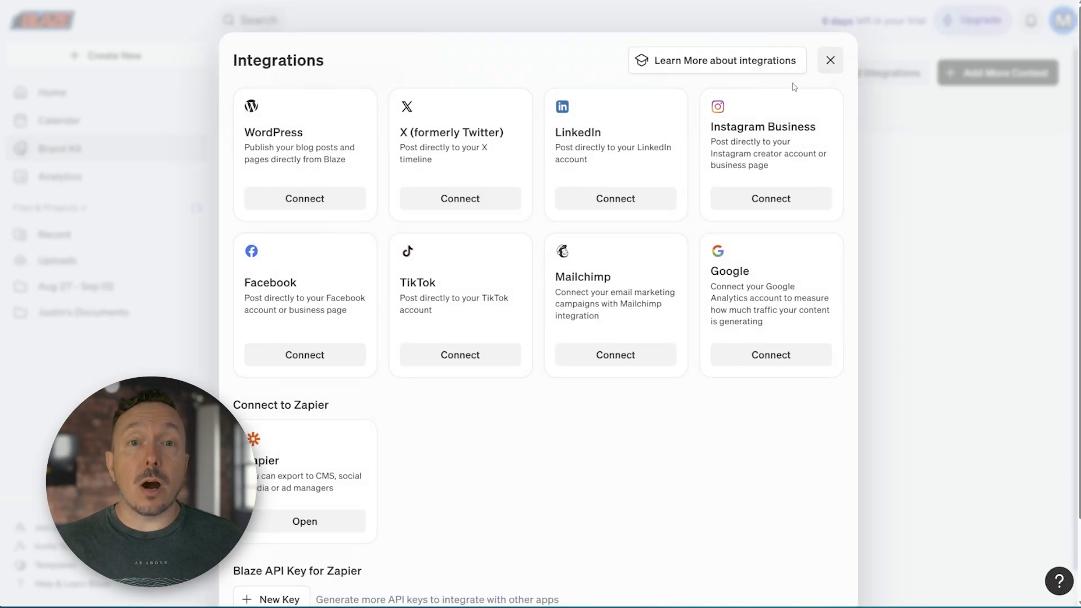
{"action": "left_click", "coordinate": [800, 206]}
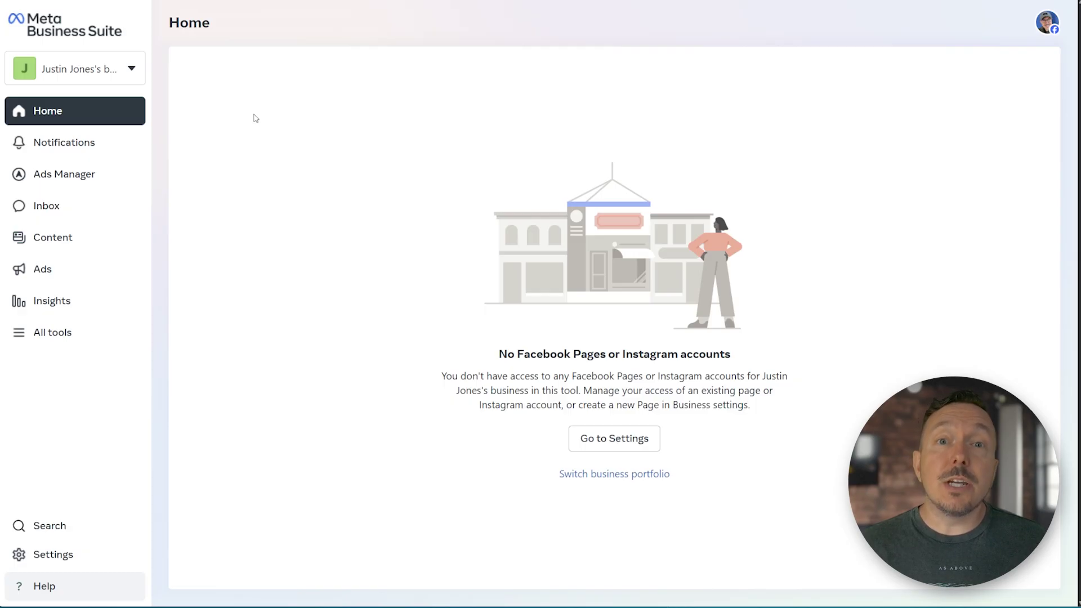
{"action": "left_click", "coordinate": [112, 69]}
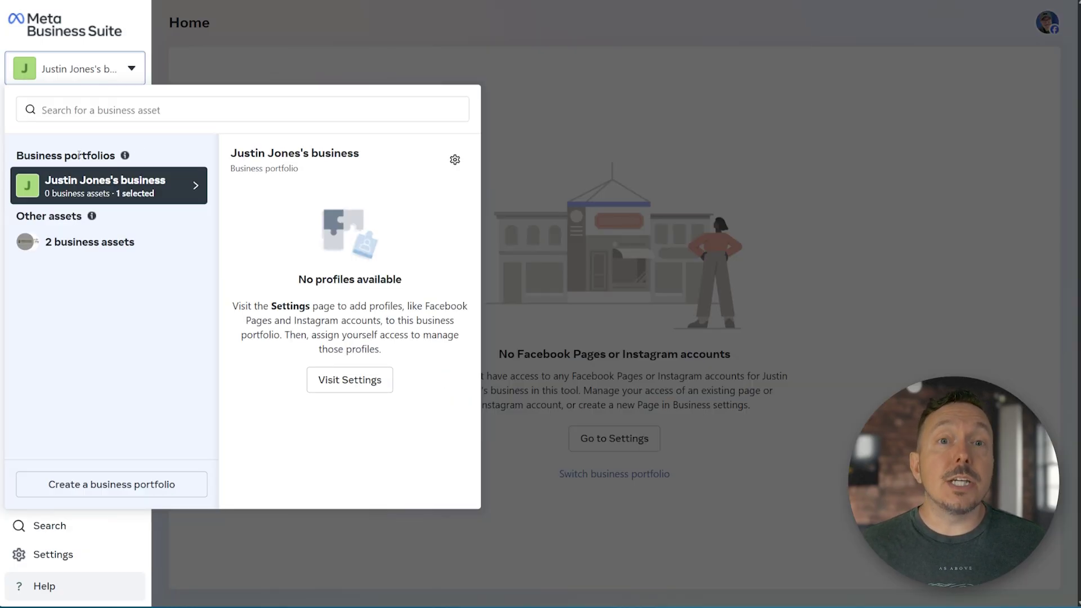
{"action": "left_click", "coordinate": [263, 50]}
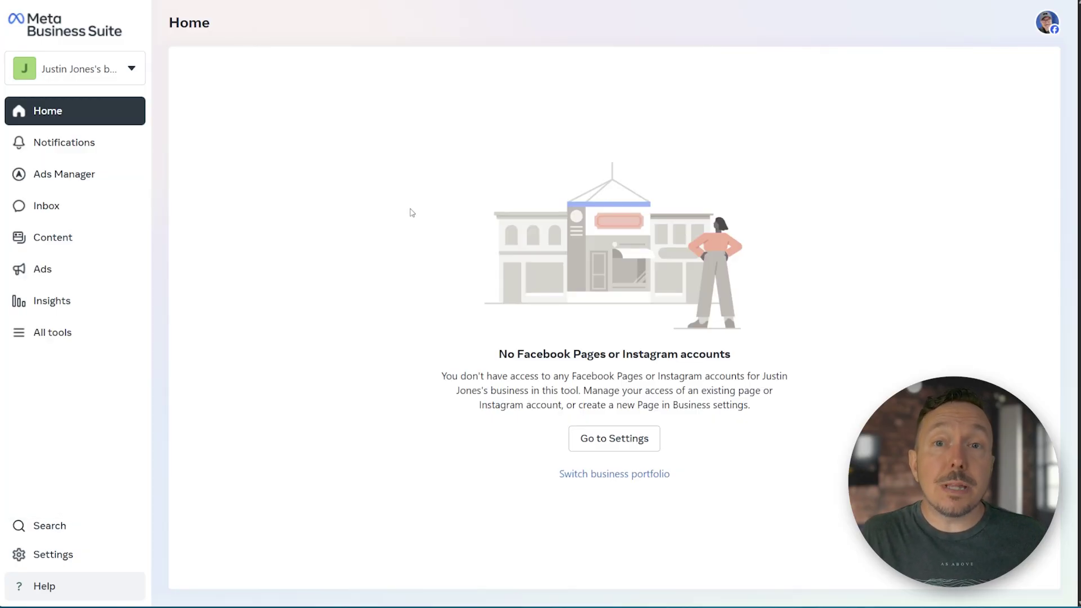
{"action": "left_click_drag", "start_coordinate": [499, 353], "coordinate": [605, 359]}
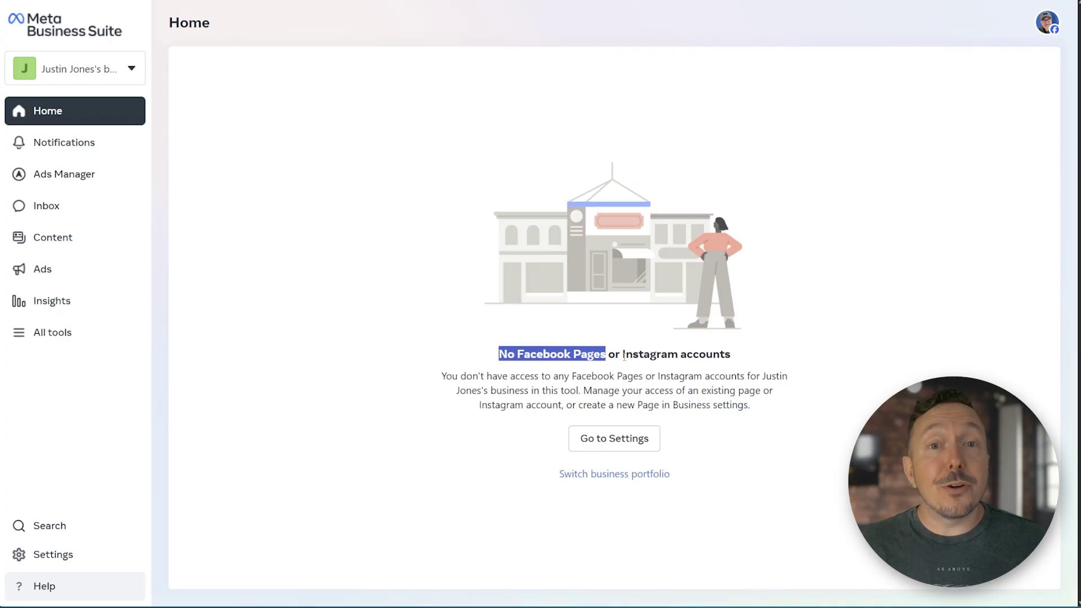
{"action": "left_click_drag", "start_coordinate": [624, 356], "coordinate": [731, 358]}
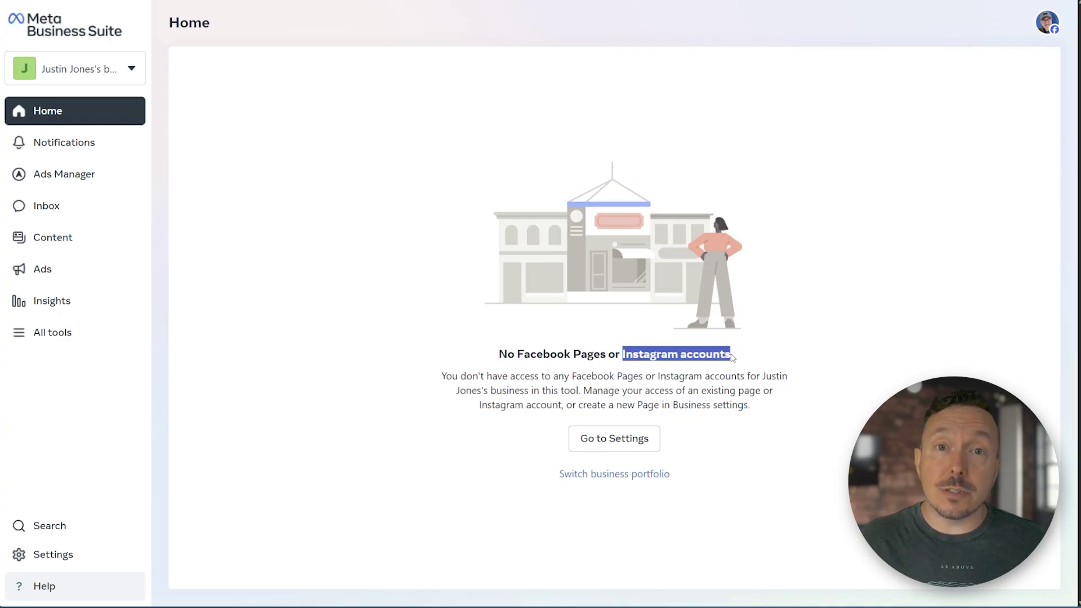
{"action": "left_click", "coordinate": [674, 369]}
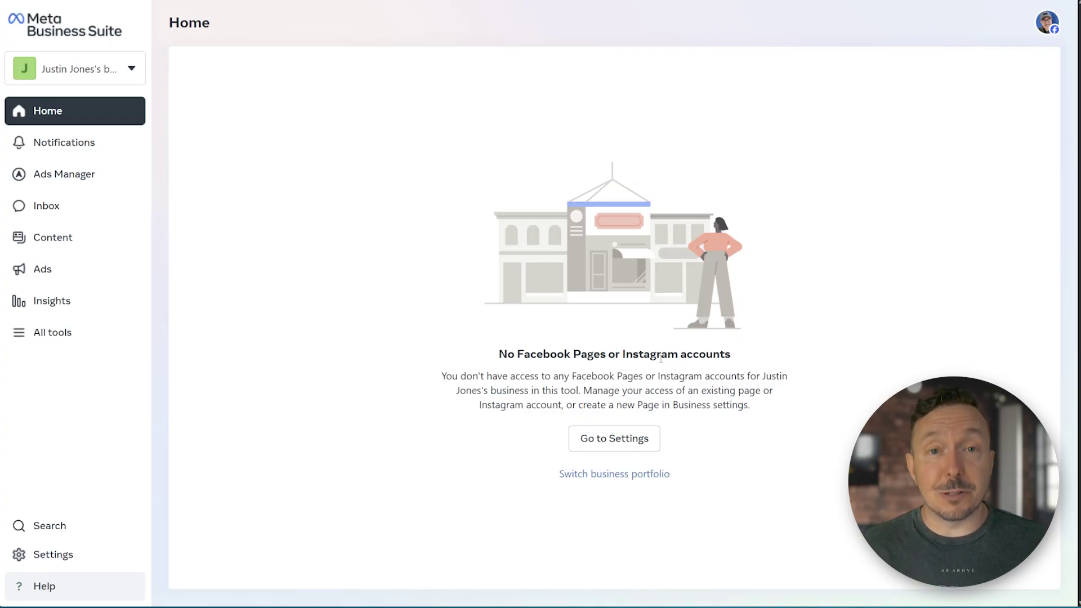
- Start a new business portfolio, cancel the form, and reopen the empty portfolio overview
{"action": "left_click", "coordinate": [129, 73]}
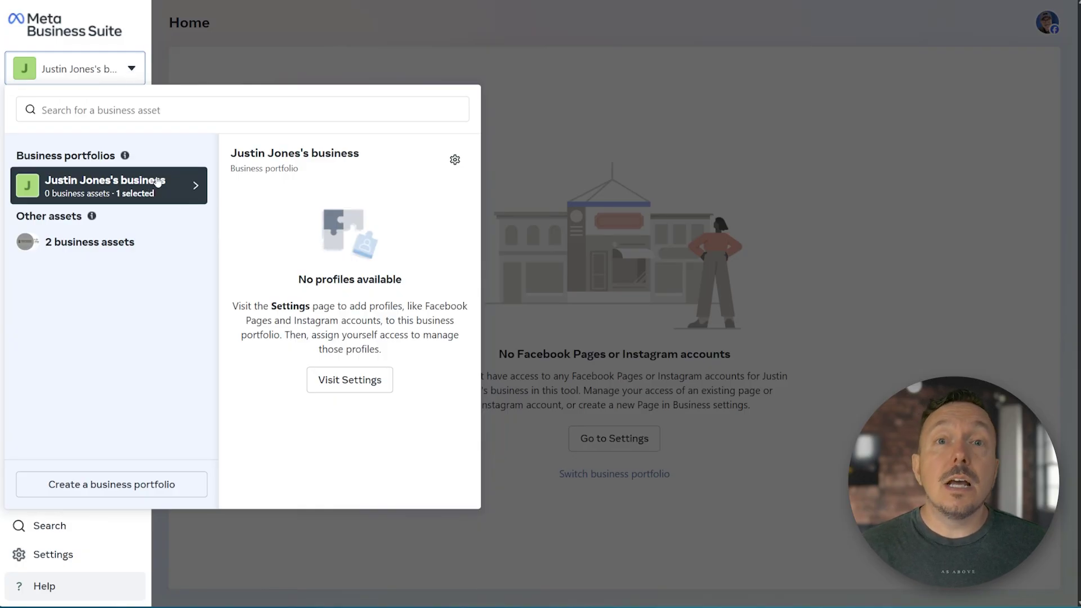
{"action": "left_click", "coordinate": [111, 485]}
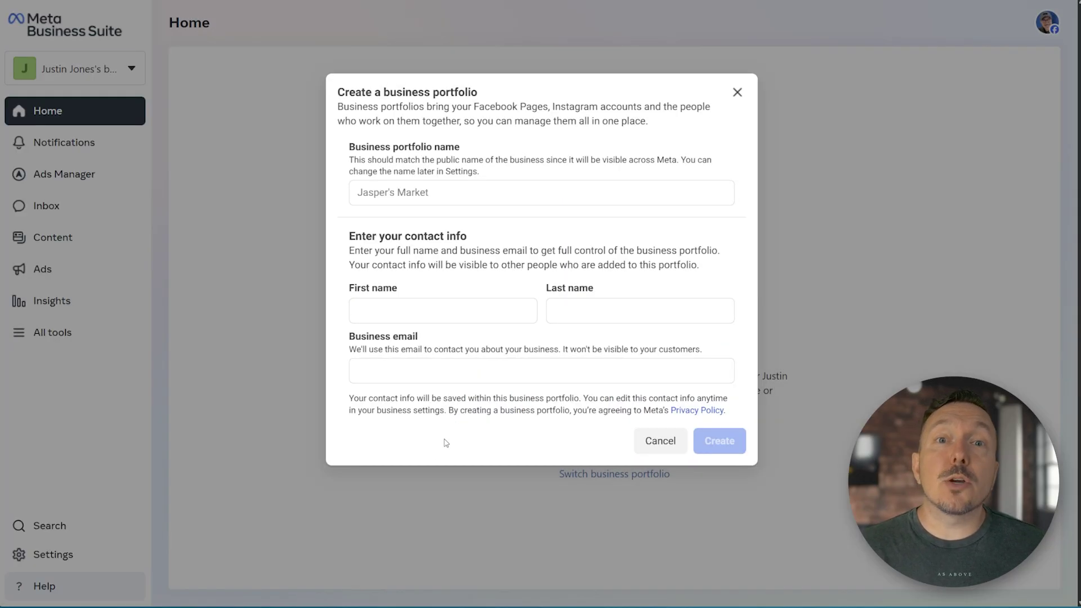
{"action": "left_click", "coordinate": [427, 192]}
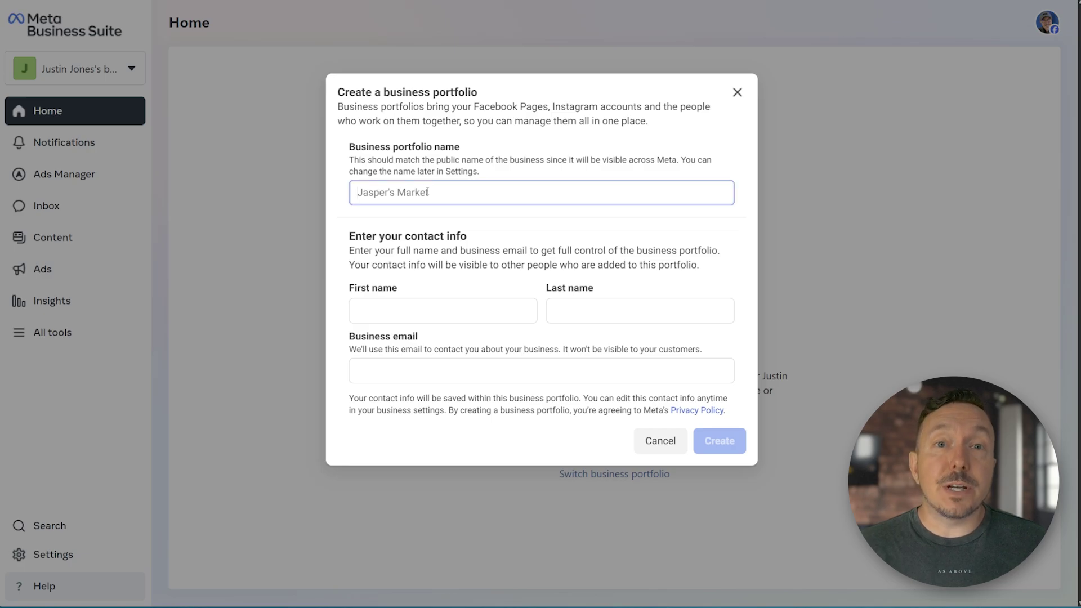
{"action": "left_click", "coordinate": [448, 310]}
{"action": "left_click", "coordinate": [553, 312]}
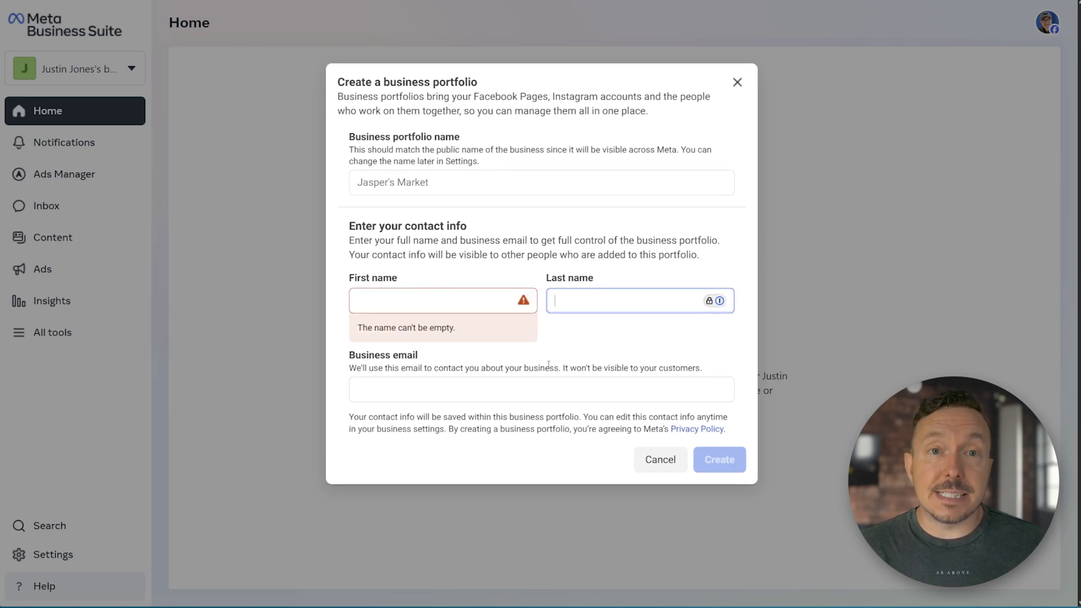
{"action": "left_click", "coordinate": [737, 82]}
{"action": "left_click", "coordinate": [127, 72]}
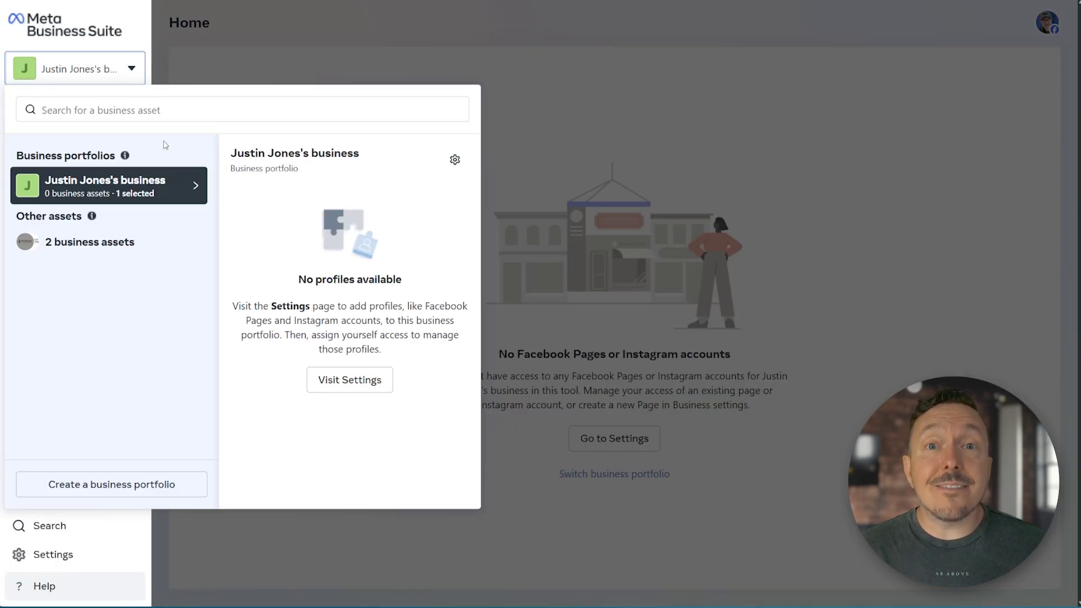
- In portfolio settings, add an existing Facebook Page and pick Urban Roasters from the search
{"action": "left_click", "coordinate": [451, 169]}
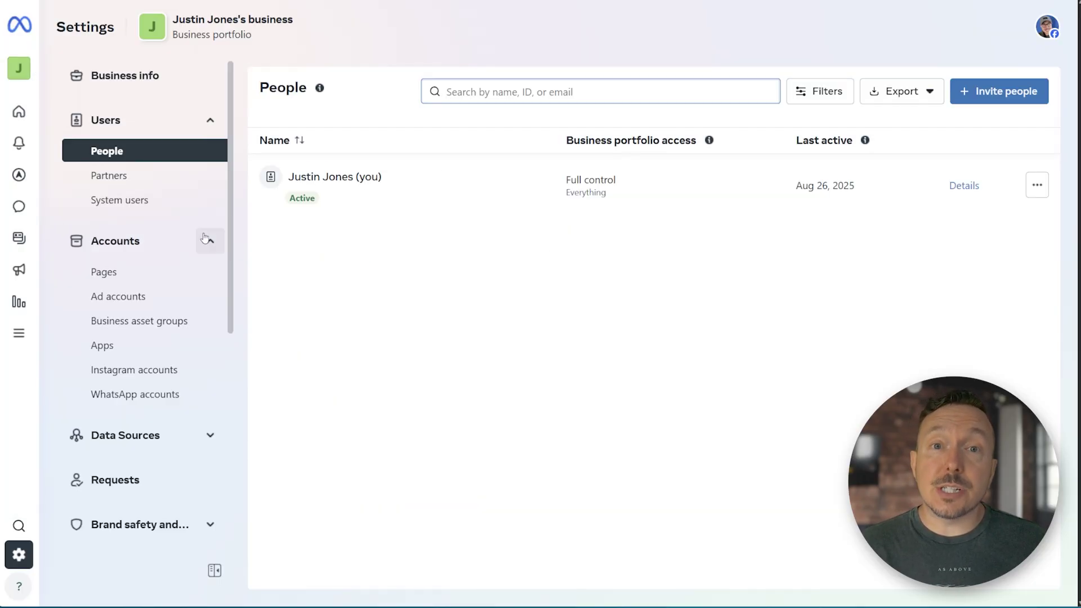
{"action": "left_click", "coordinate": [101, 273]}
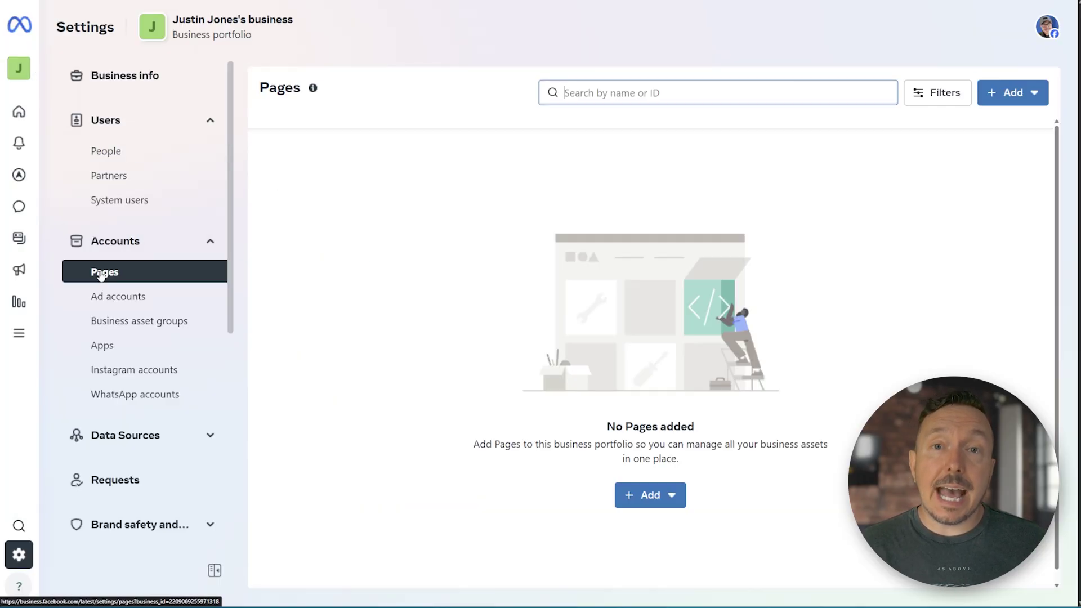
{"action": "left_click", "coordinate": [642, 495]}
{"action": "left_click", "coordinate": [714, 325]}
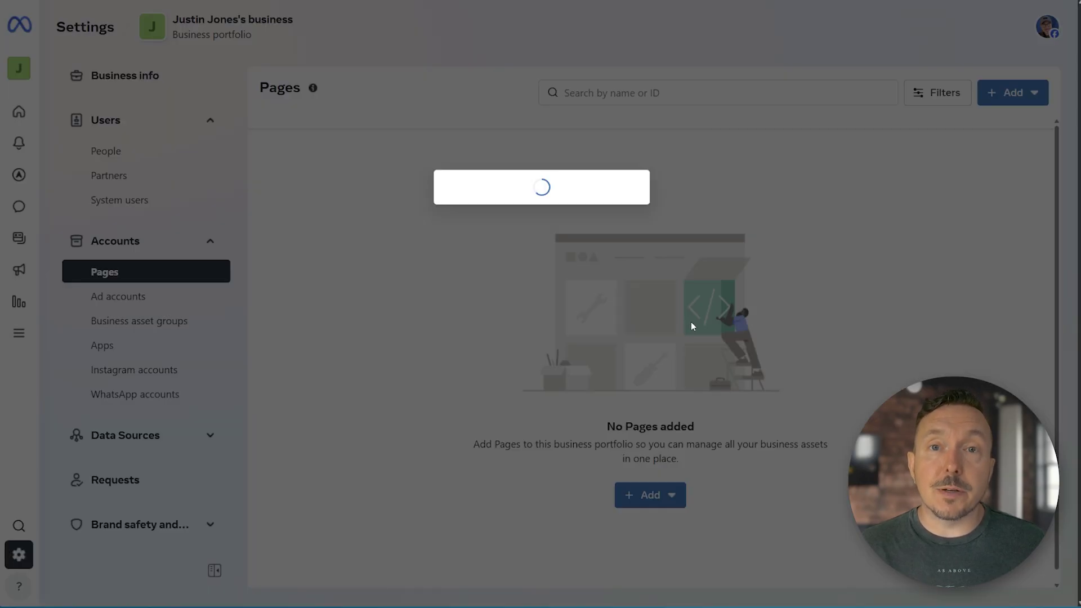
{"action": "left_click", "coordinate": [528, 196]}
{"action": "type", "text": "Urba"}
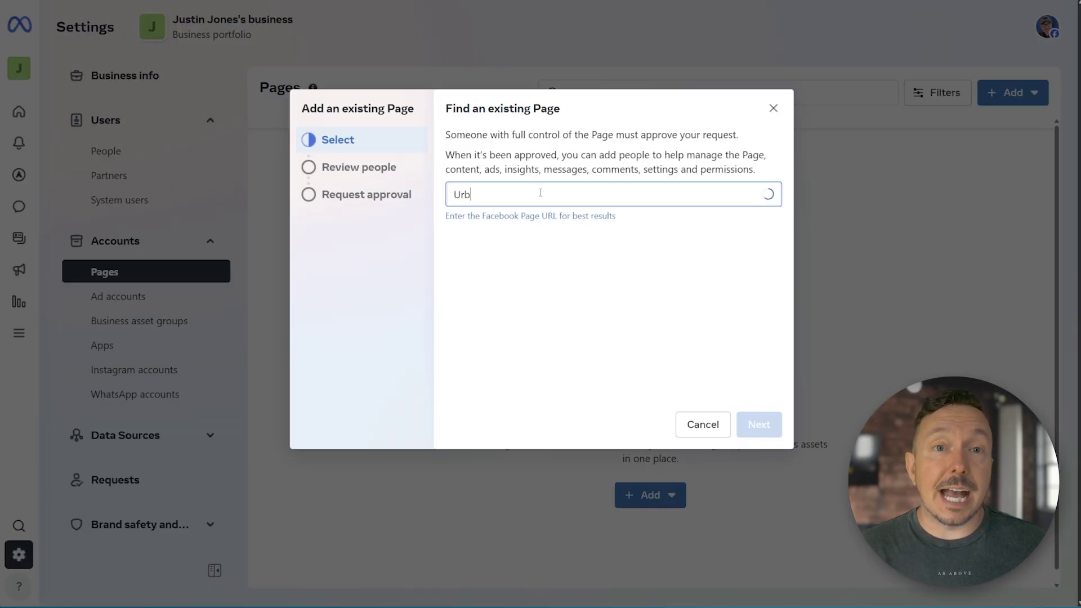
{"action": "left_click", "coordinate": [521, 231]}
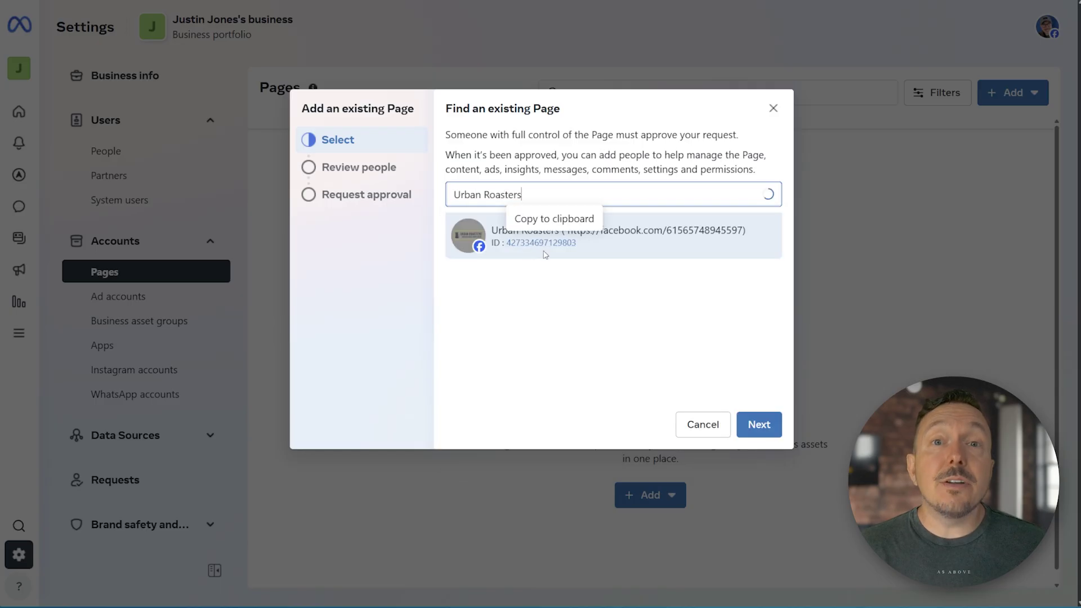
- Review page access, accept the terms, and add Urban Roasters to the portfolio
{"action": "left_click", "coordinate": [759, 425]}
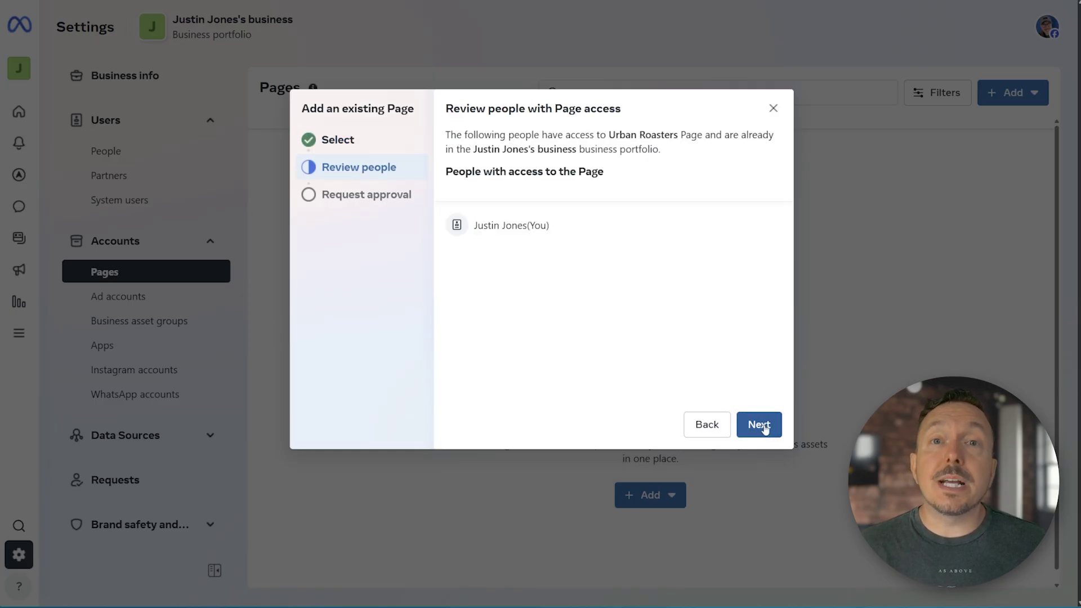
{"action": "left_click", "coordinate": [765, 431]}
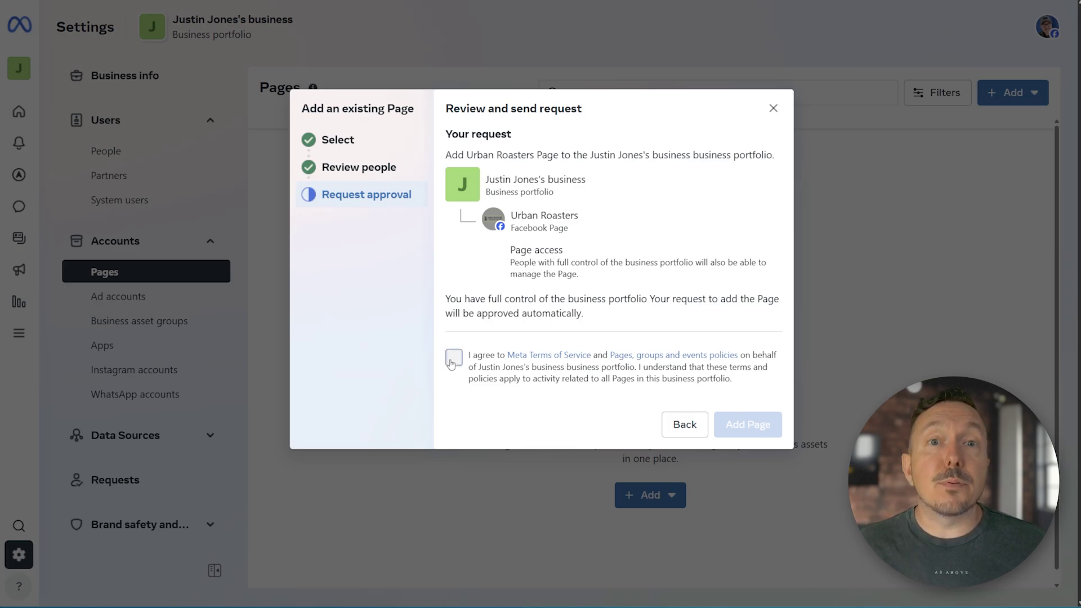
{"action": "left_click", "coordinate": [452, 360]}
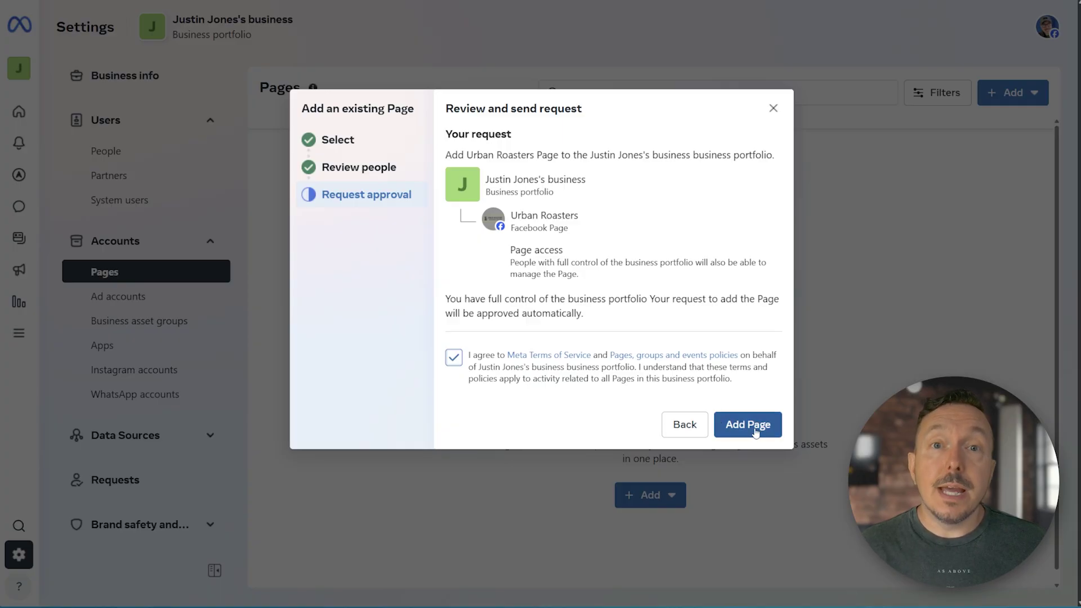
{"action": "left_click", "coordinate": [756, 431]}
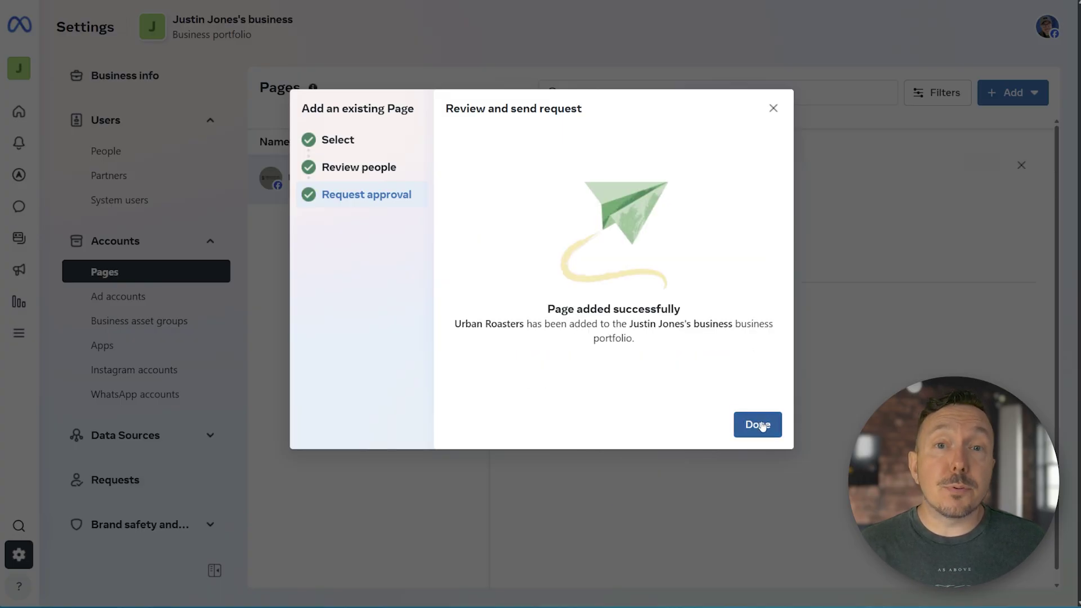
{"action": "left_click", "coordinate": [759, 431]}
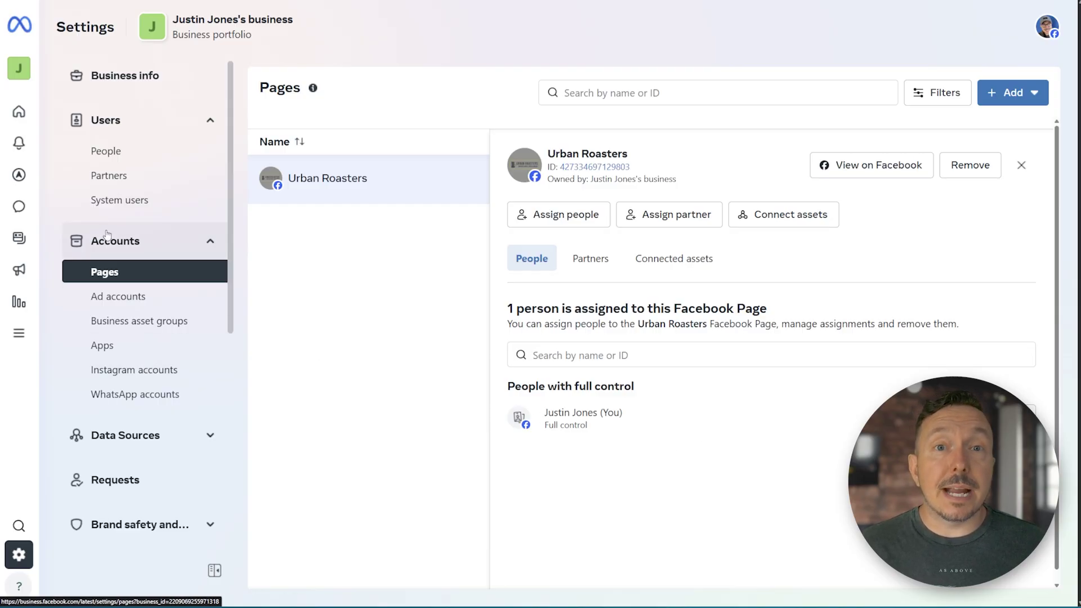
{"action": "left_click", "coordinate": [118, 379]}
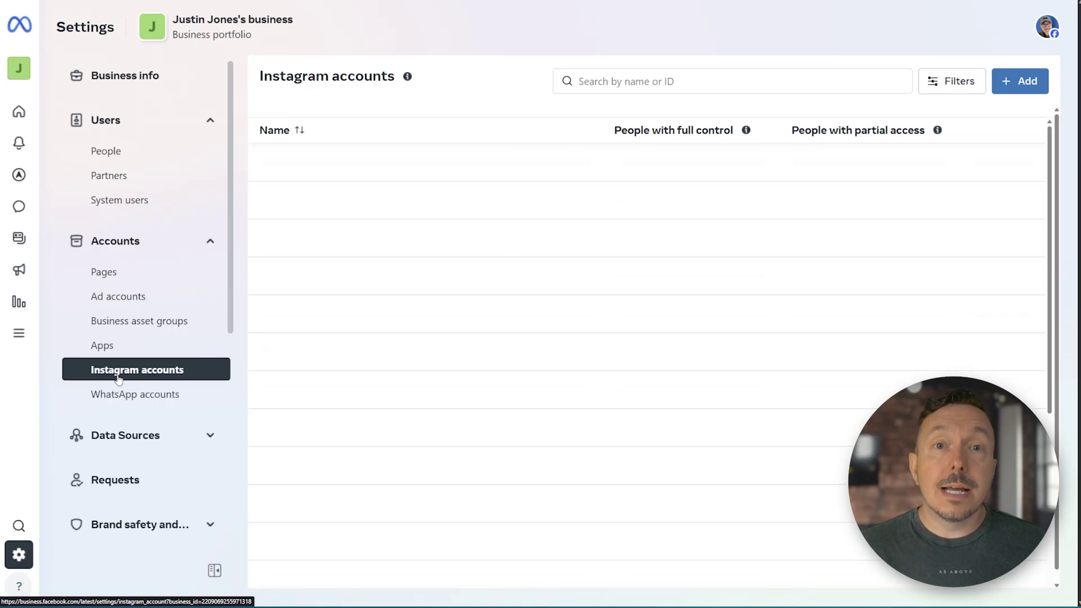
{"action": "left_click", "coordinate": [662, 494]}
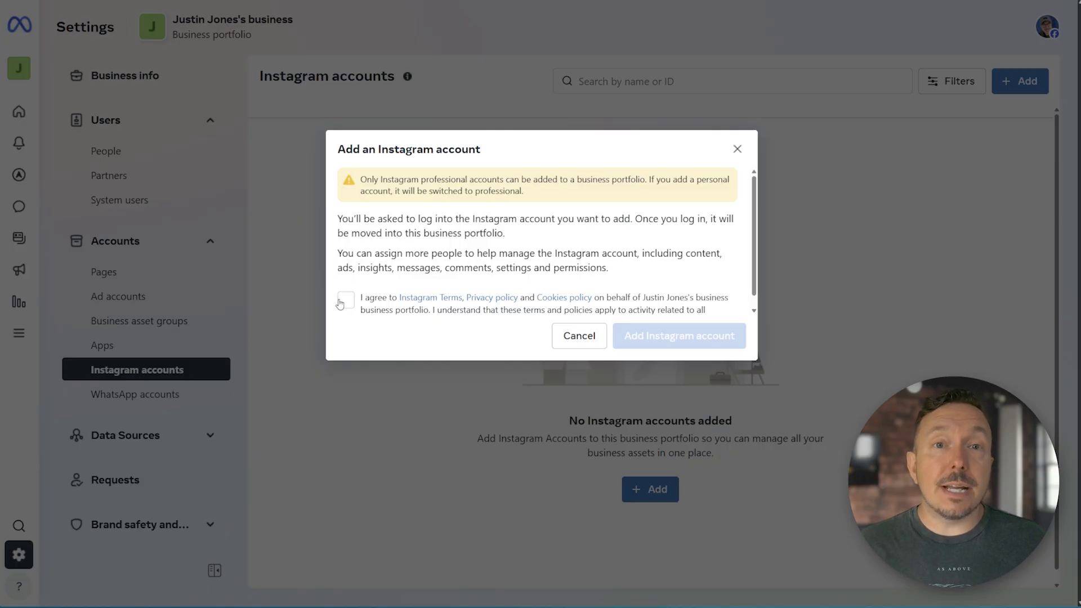
{"action": "left_click", "coordinate": [340, 303]}
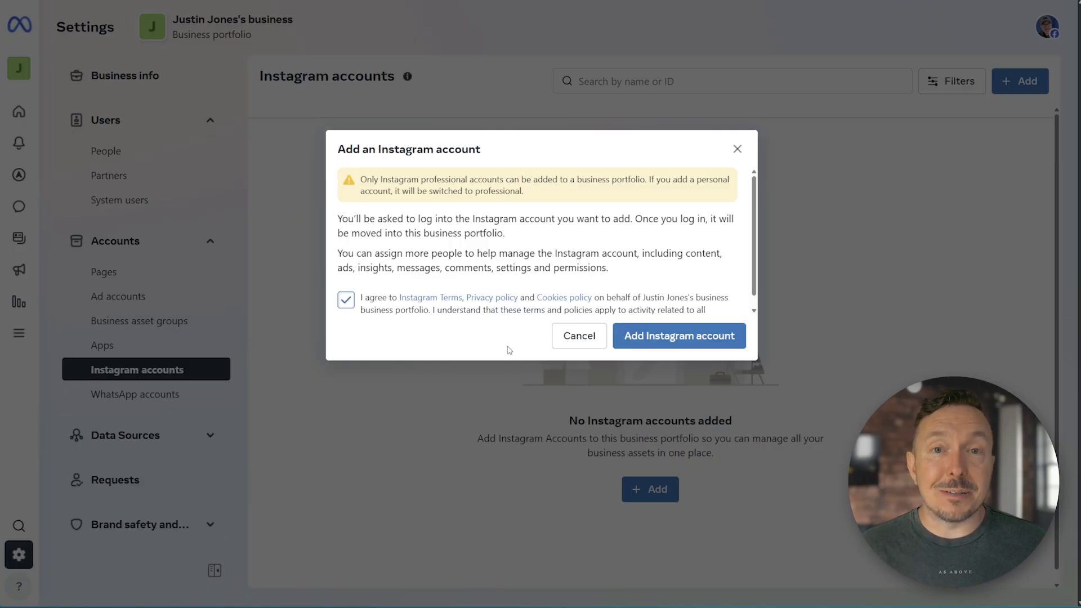
{"action": "left_click", "coordinate": [653, 351]}
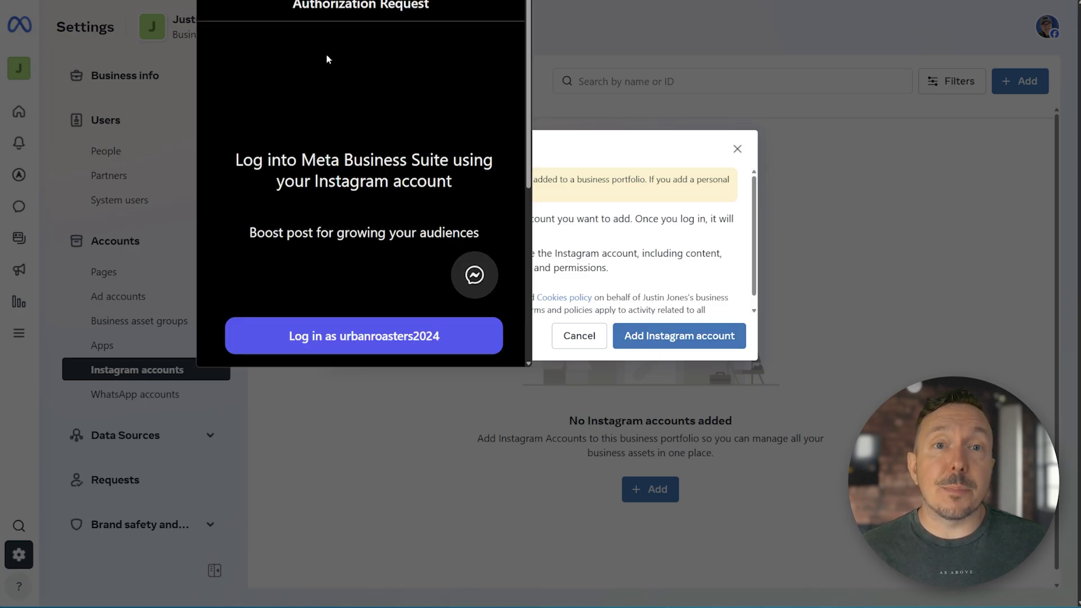
{"action": "left_click", "coordinate": [352, 335]}
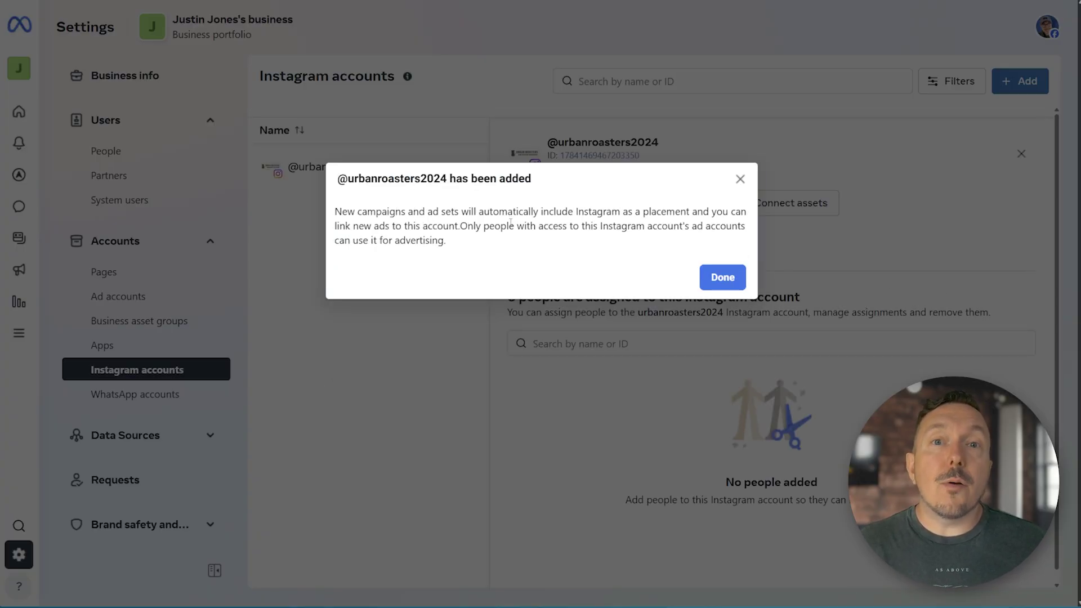
{"action": "left_click", "coordinate": [732, 277]}
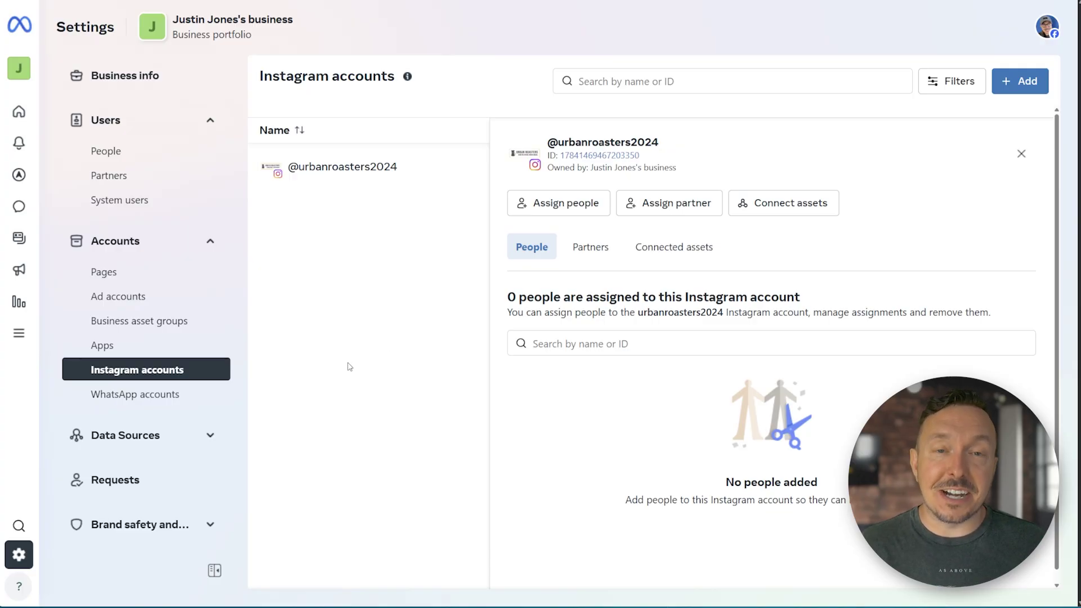
- Leave Pages settings for the Urban Roasters Page's Home overview, scrolled to the top
{"action": "left_click", "coordinate": [104, 273]}
{"action": "left_click", "coordinate": [125, 77]}
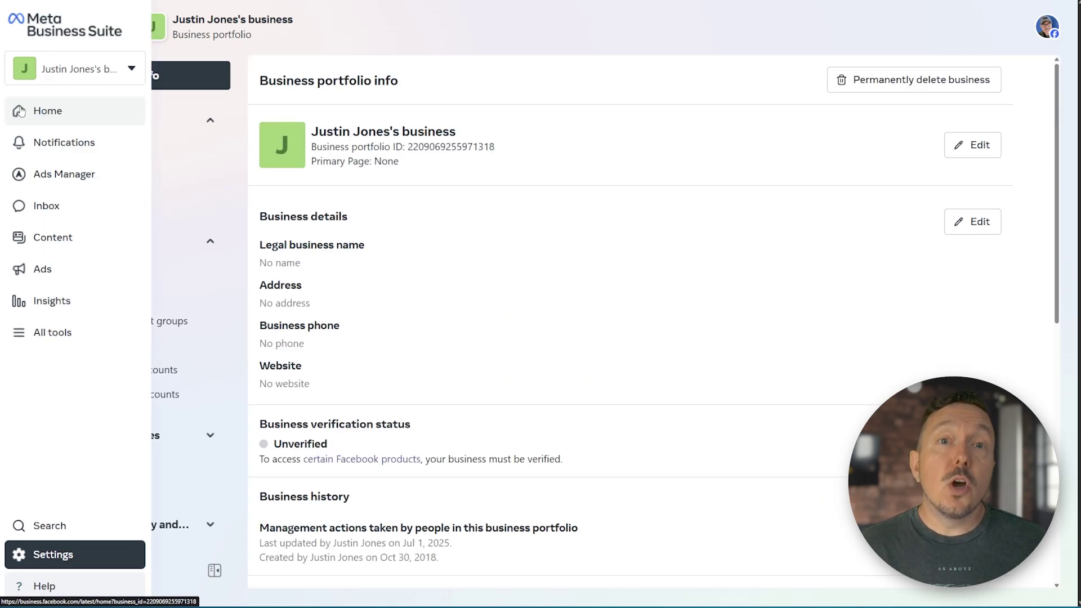
{"action": "left_click", "coordinate": [19, 111]}
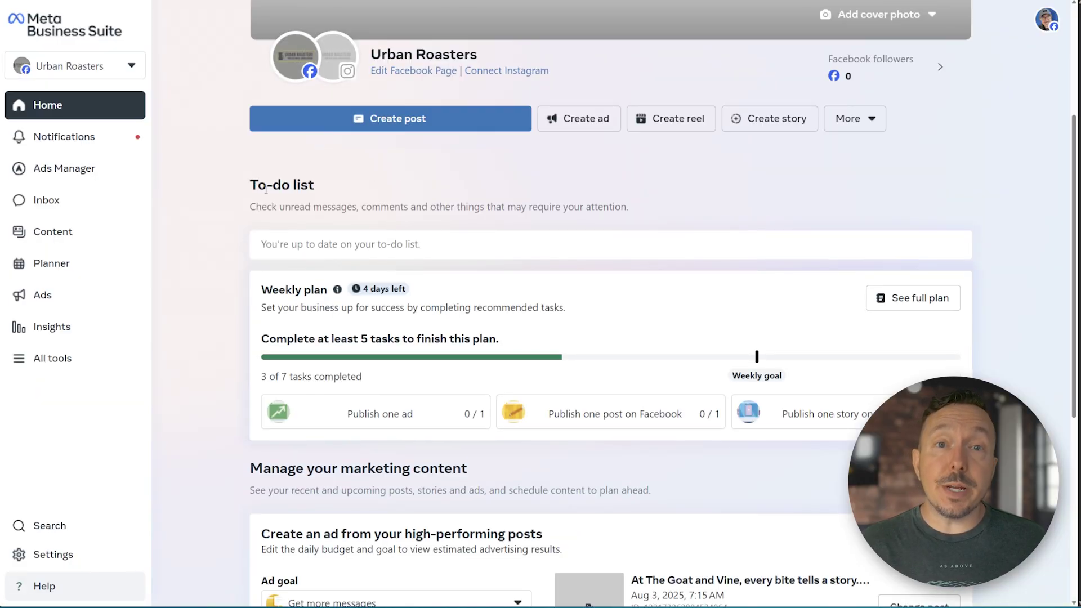
{"action": "scroll", "coordinate": [229, 238], "scroll_direction": "up", "scroll_amount": 4}
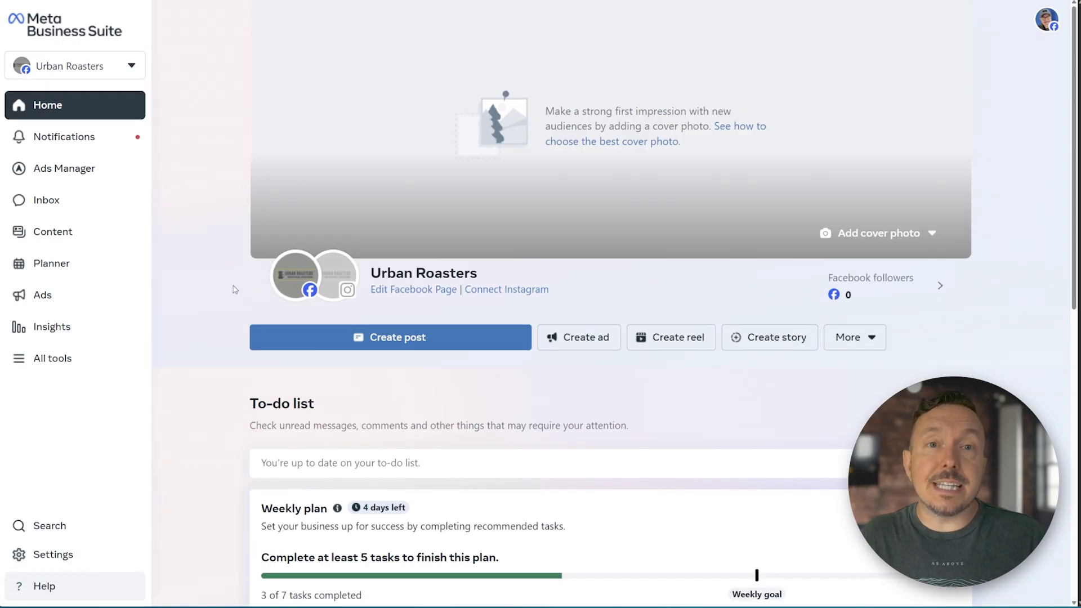
{"action": "mouse_move", "coordinate": [335, 287]}
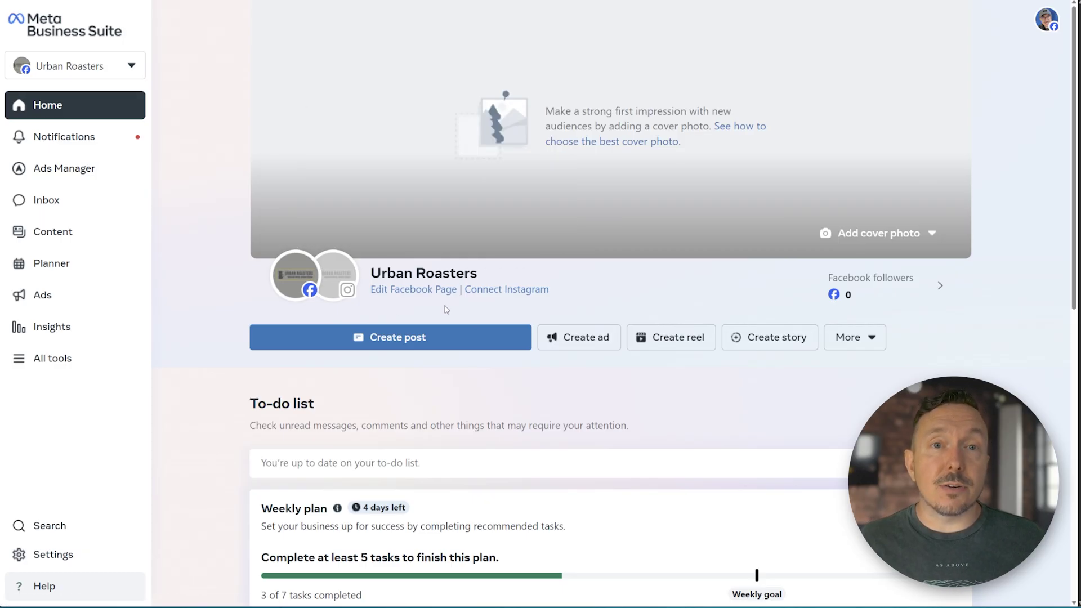
{"action": "left_click", "coordinate": [496, 289]}
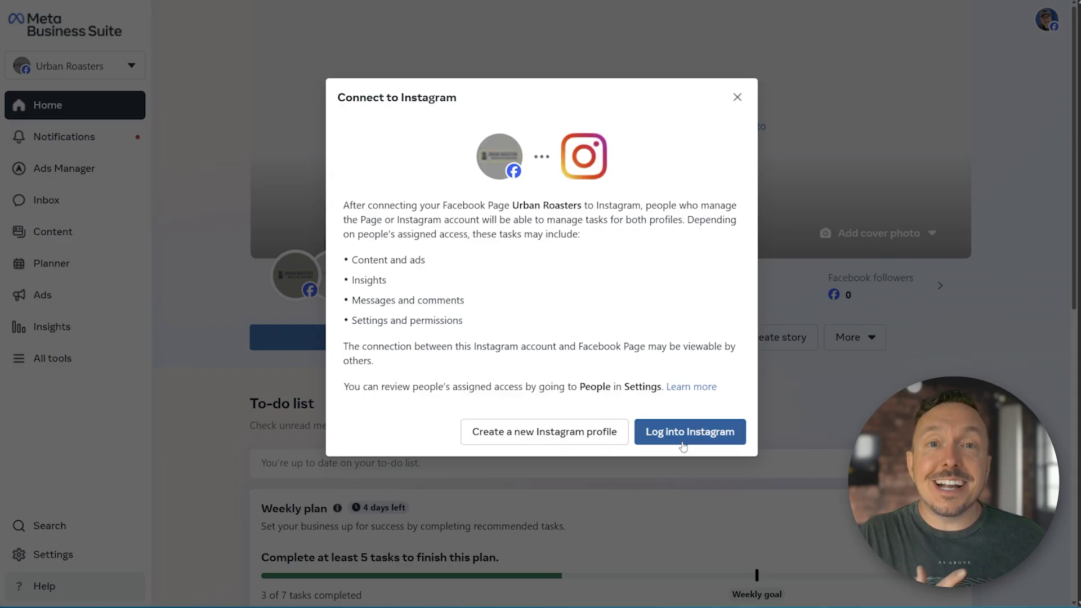
{"action": "left_click", "coordinate": [688, 432]}
{"action": "left_click_drag", "start_coordinate": [369, 264], "coordinate": [602, 282]}
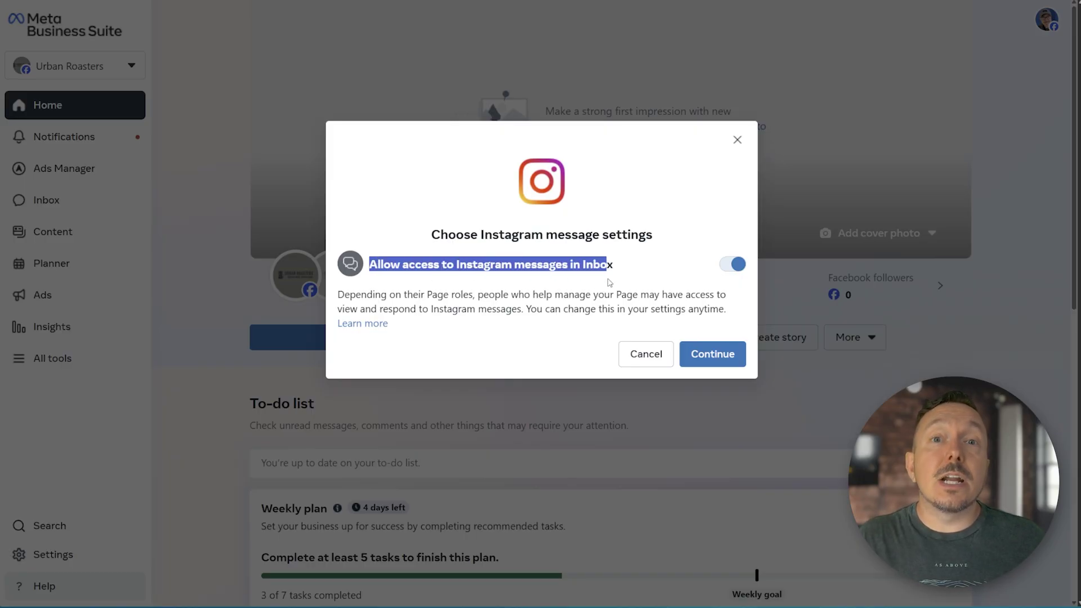
{"action": "left_click", "coordinate": [727, 356]}
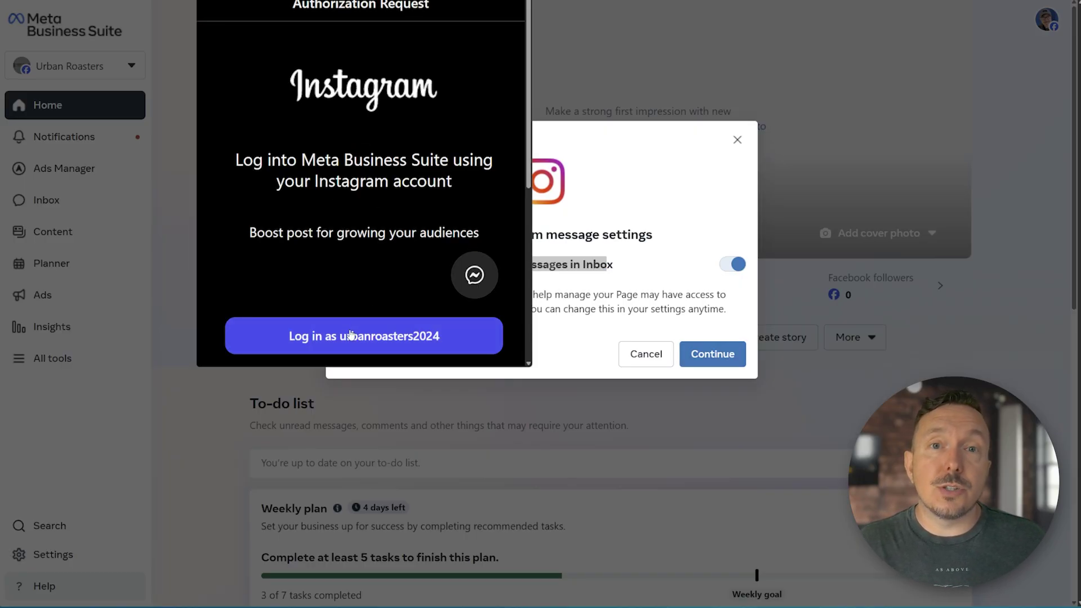
{"action": "left_click", "coordinate": [361, 336]}
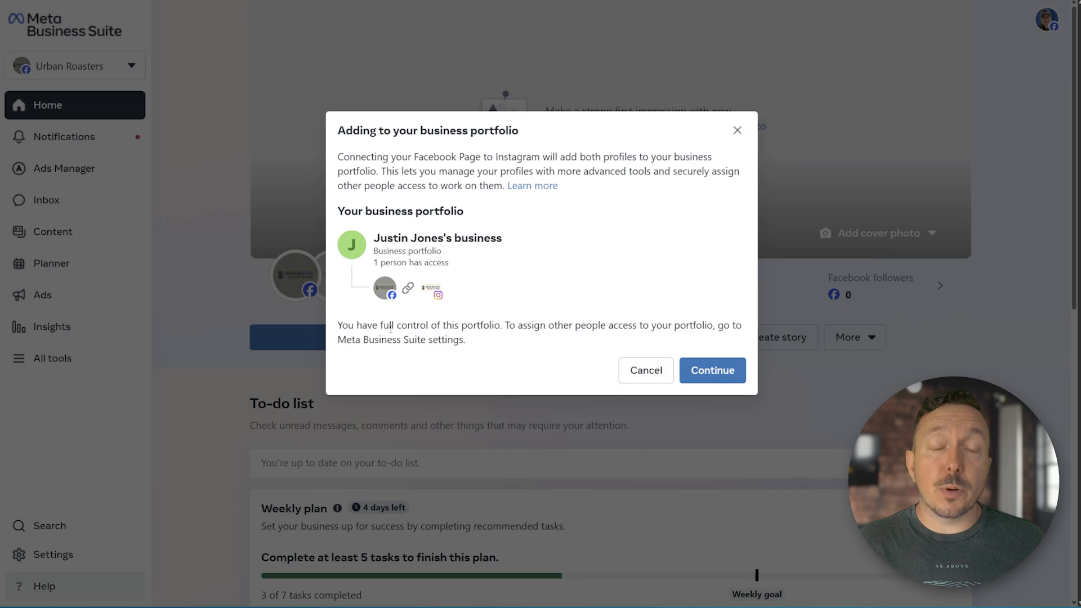
{"action": "left_click", "coordinate": [726, 373]}
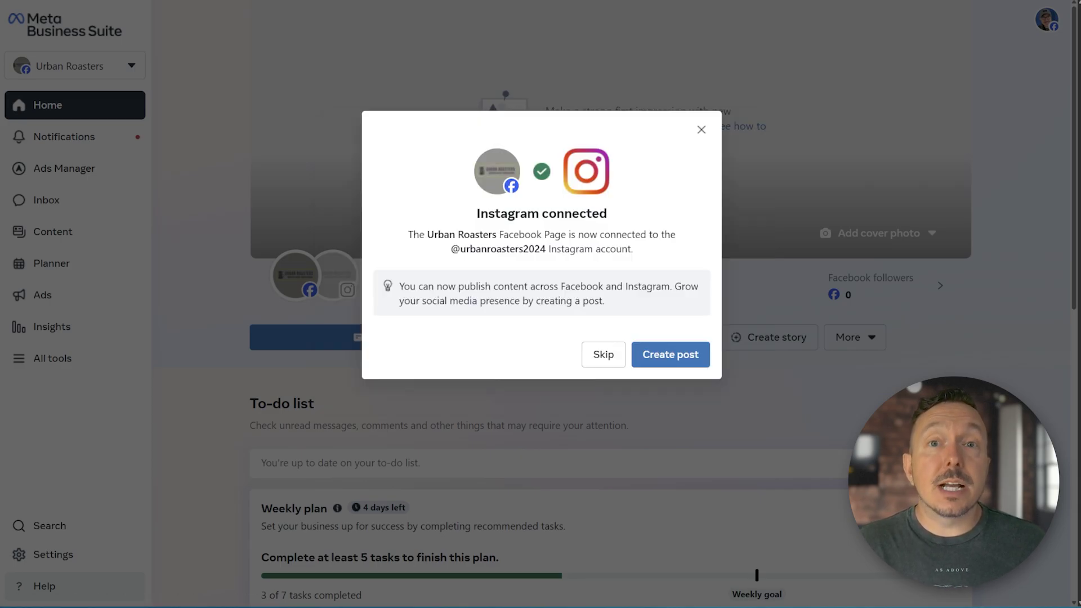
{"action": "left_click", "coordinate": [605, 355]}
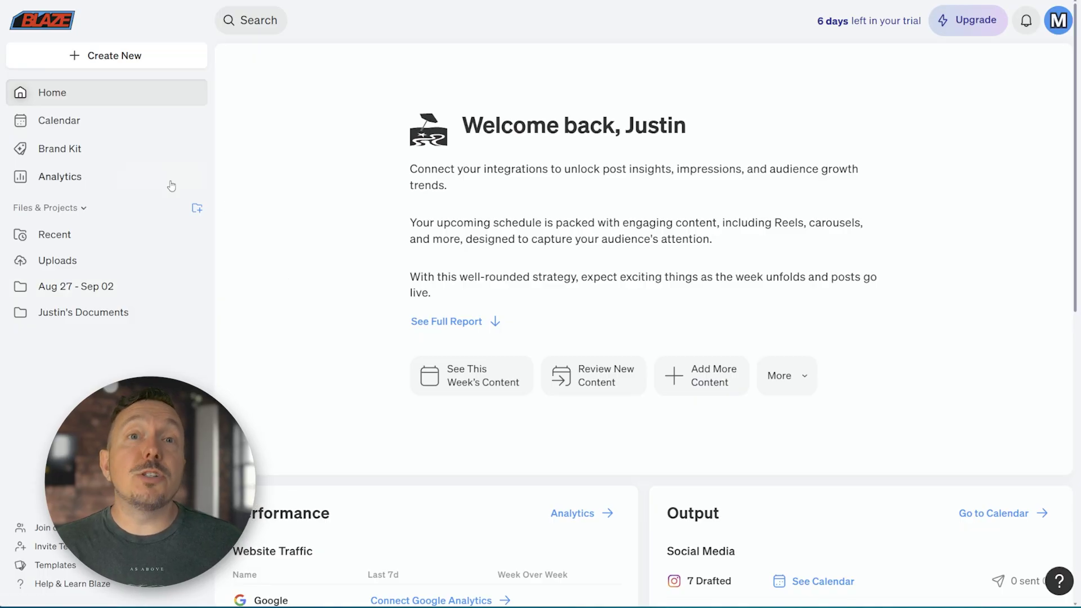
- Reopen the Urban Roasters Brand Kit and choose Connect for a new Instagram Business integration
{"action": "left_click", "coordinate": [63, 157]}
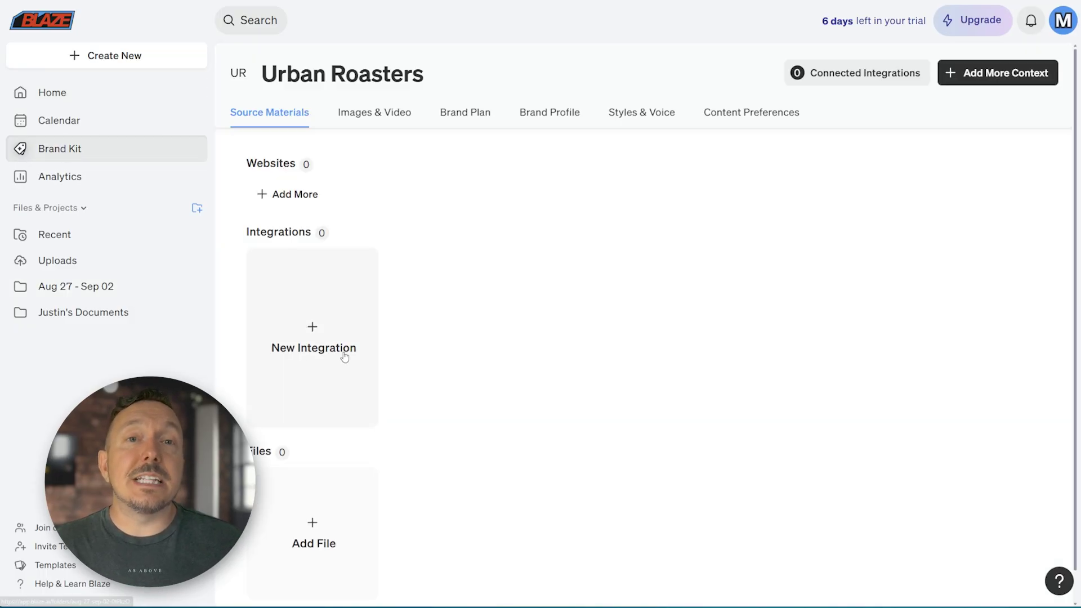
{"action": "left_click", "coordinate": [314, 329]}
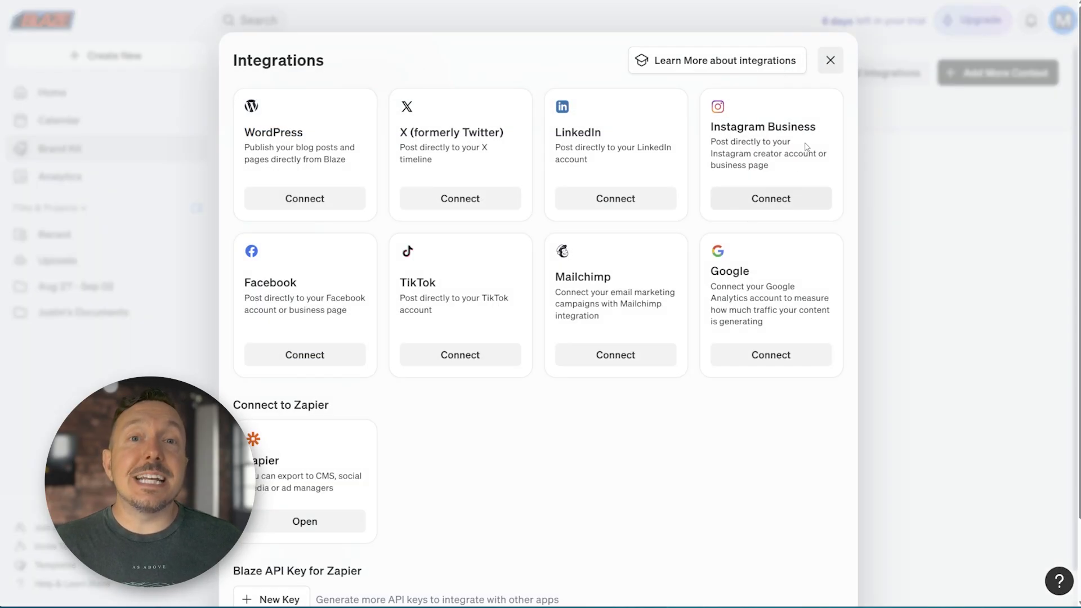
{"action": "left_click", "coordinate": [772, 198]}
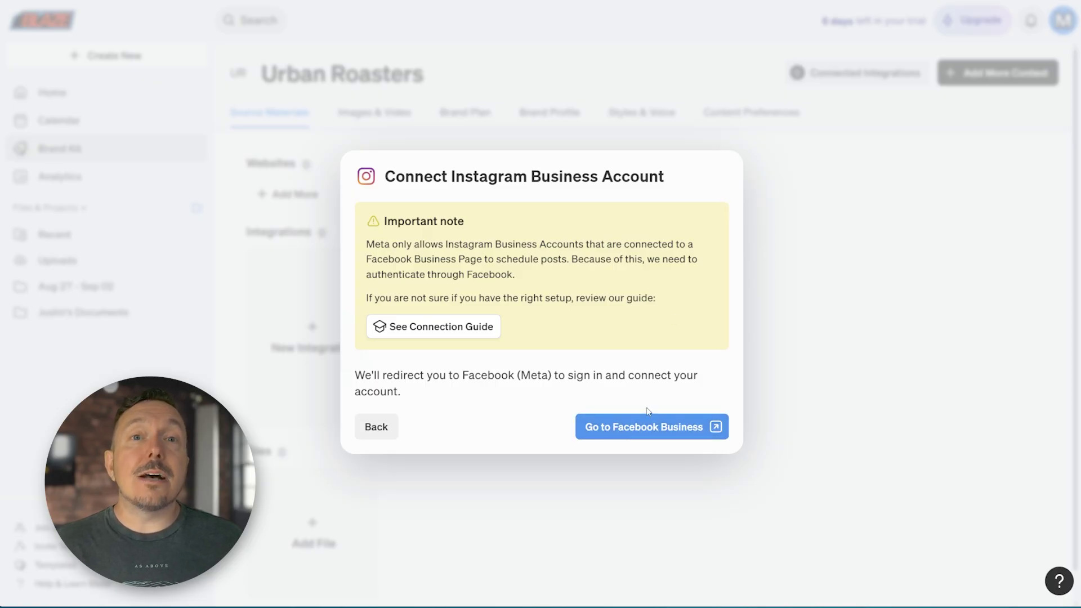
- Grant Blaze opt-in access to all current and future Pages, Businesses and Instagram accounts, then save
{"action": "left_click", "coordinate": [610, 438]}
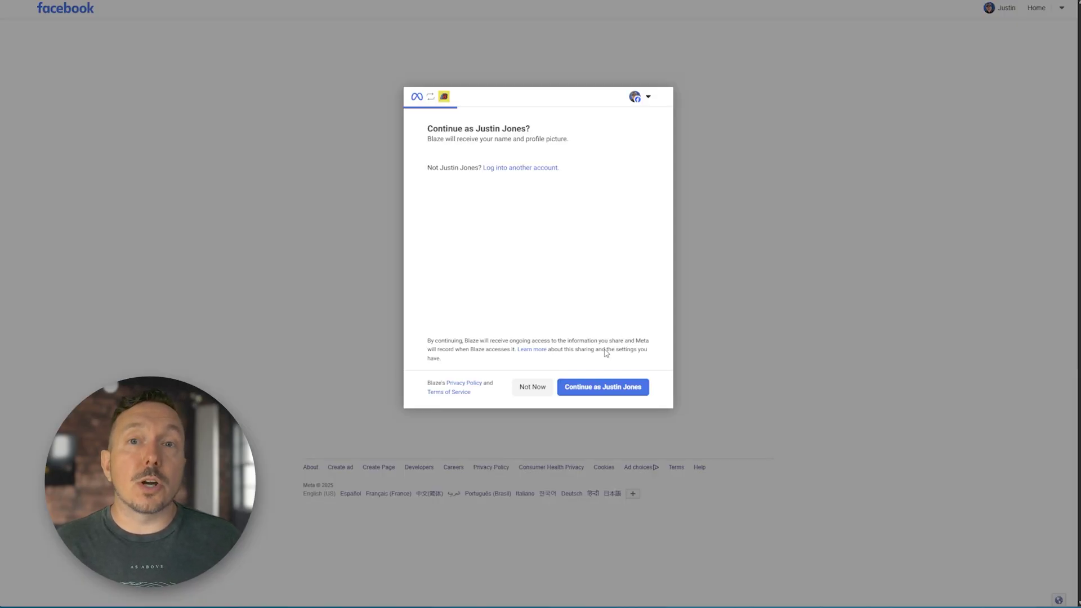
{"action": "left_click", "coordinate": [596, 383]}
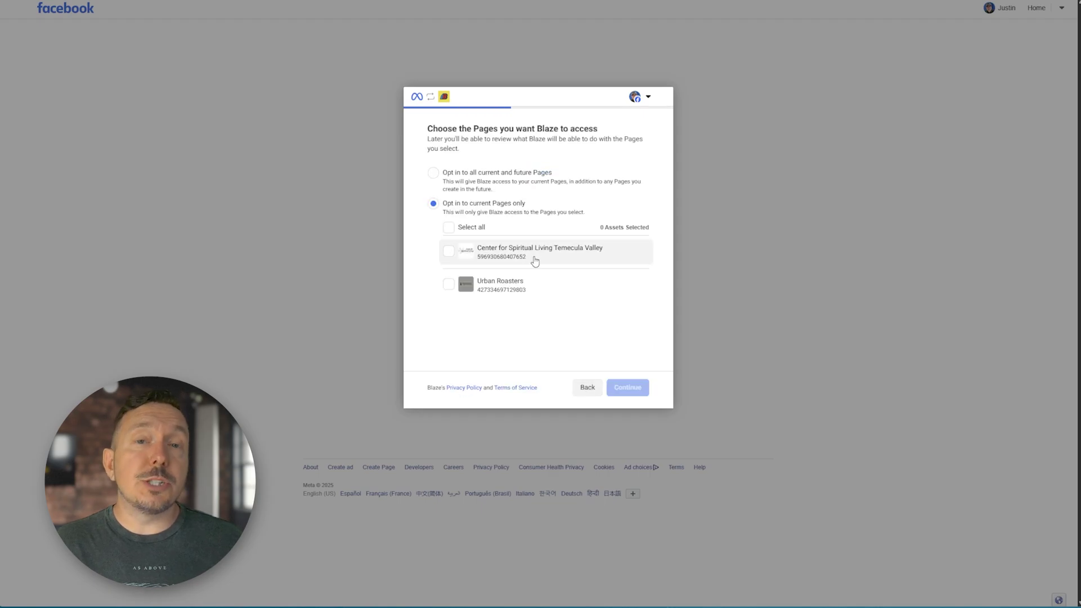
{"action": "left_click", "coordinate": [434, 174]}
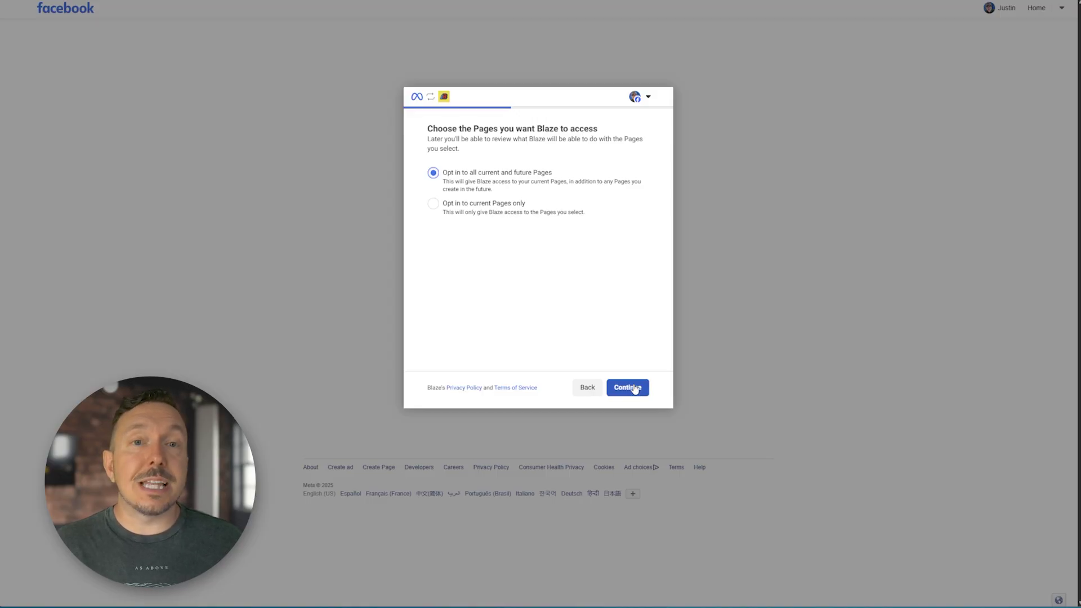
{"action": "left_click", "coordinate": [634, 388]}
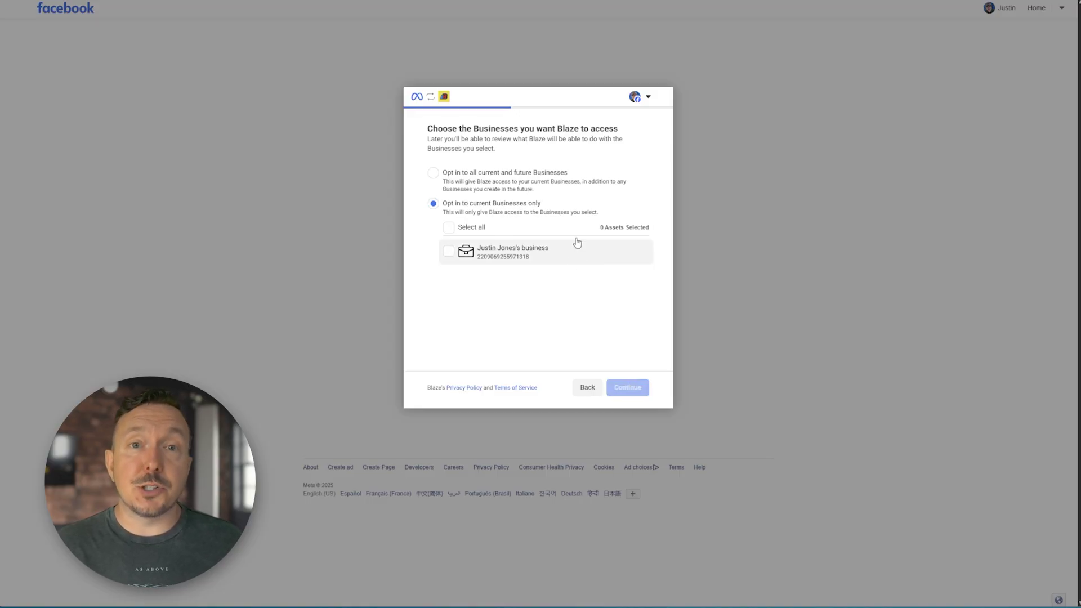
{"action": "left_click", "coordinate": [432, 174]}
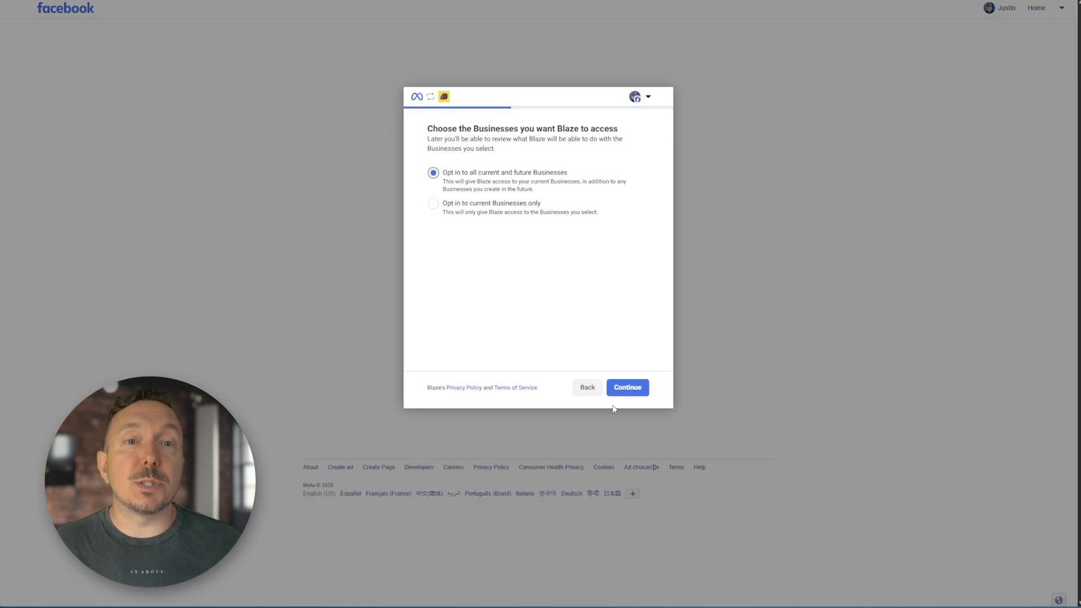
{"action": "left_click", "coordinate": [633, 392]}
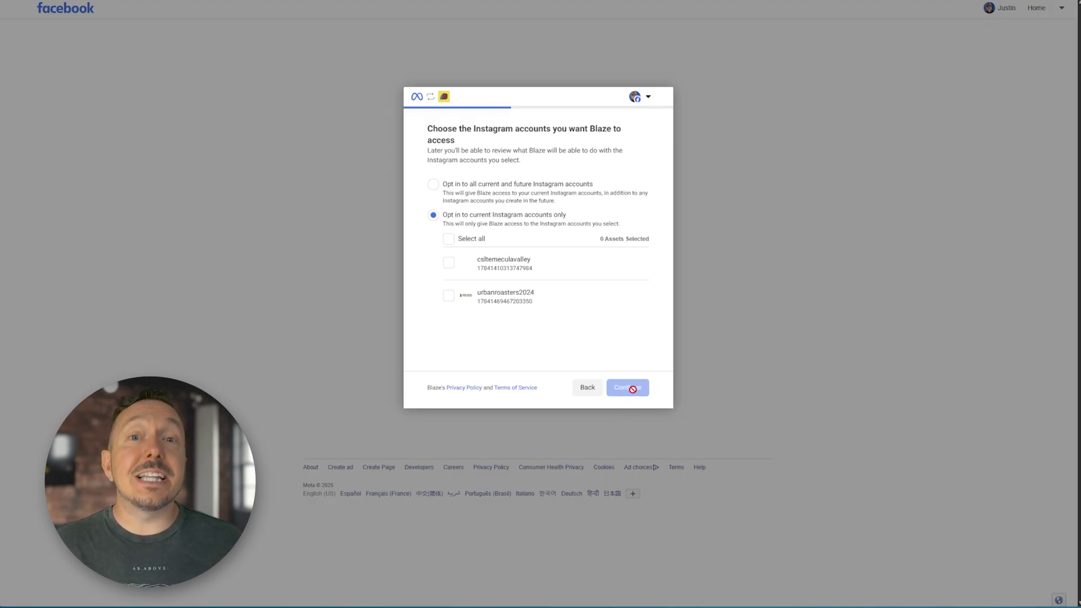
{"action": "left_click", "coordinate": [433, 184]}
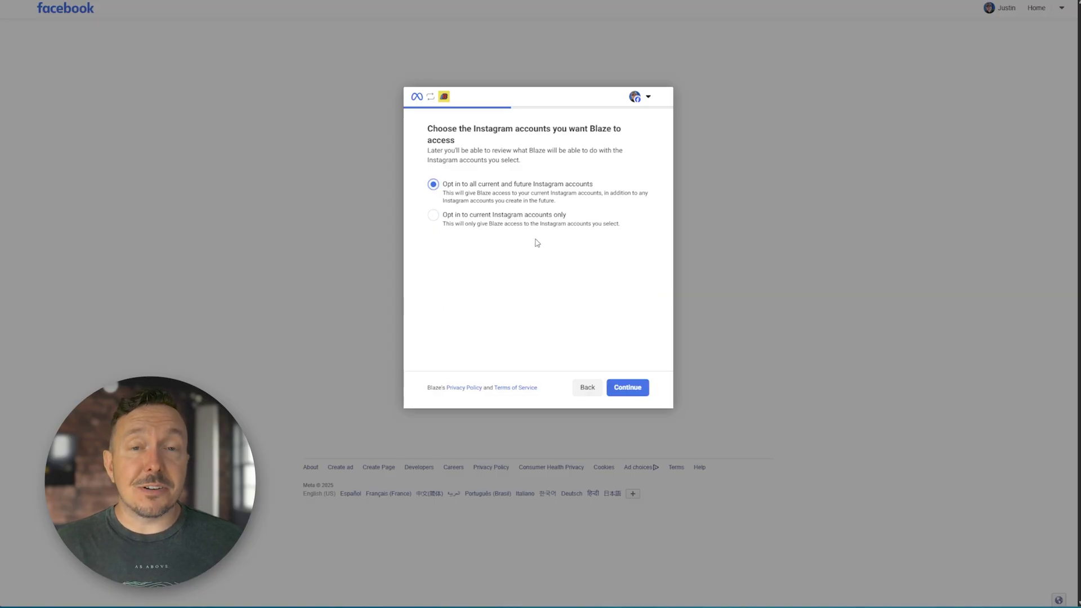
{"action": "left_click", "coordinate": [639, 394]}
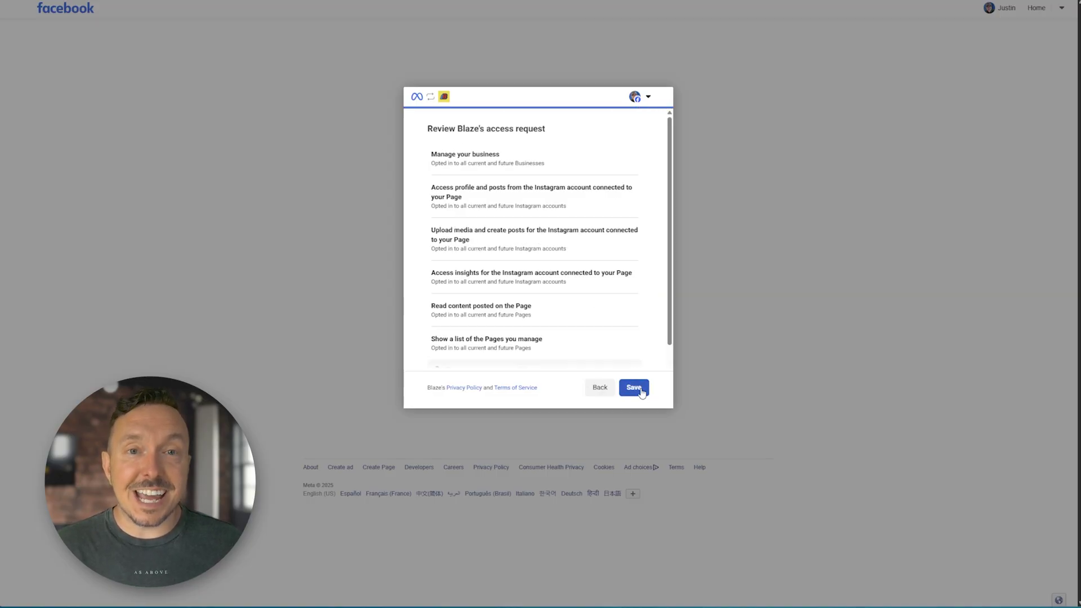
{"action": "left_click", "coordinate": [642, 393]}
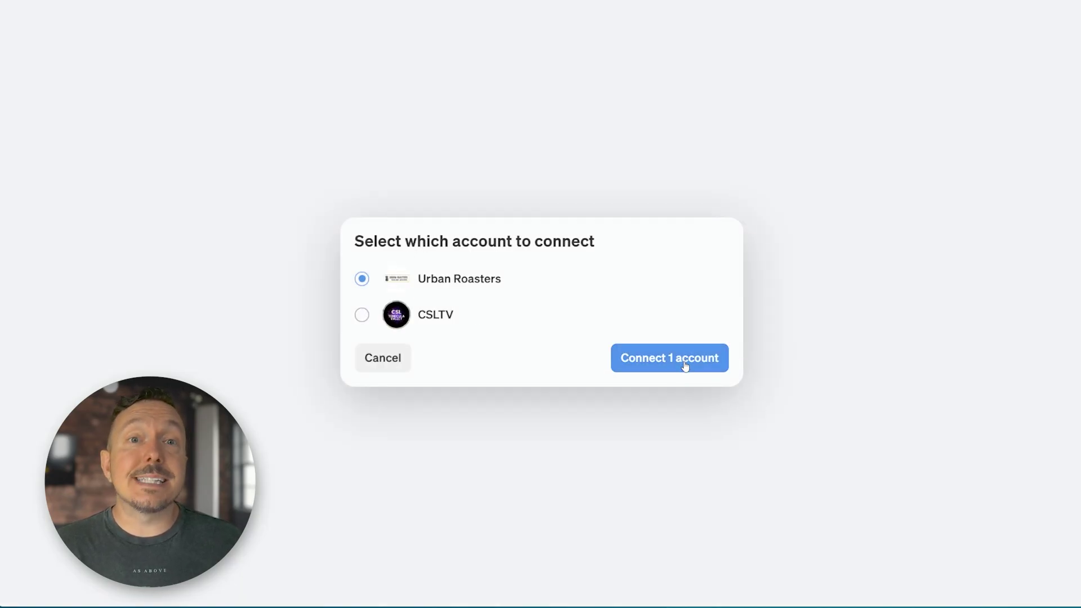
- Connect the Urban Roasters account so urbanroasters2024 appears under Connected integrations
{"action": "left_click", "coordinate": [688, 366]}
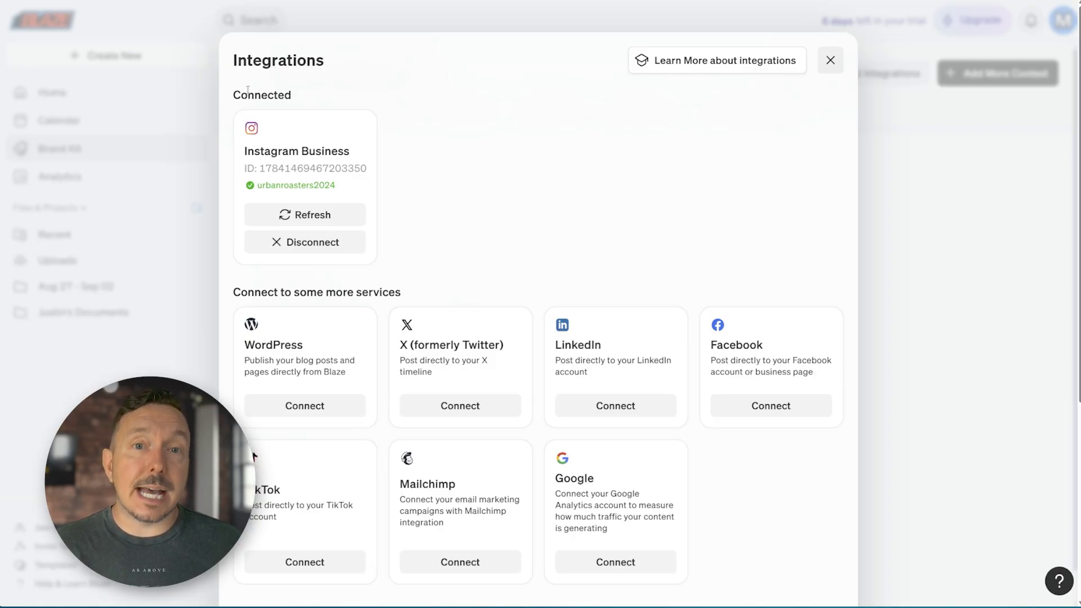
{"action": "left_click_drag", "start_coordinate": [243, 186], "coordinate": [424, 225]}
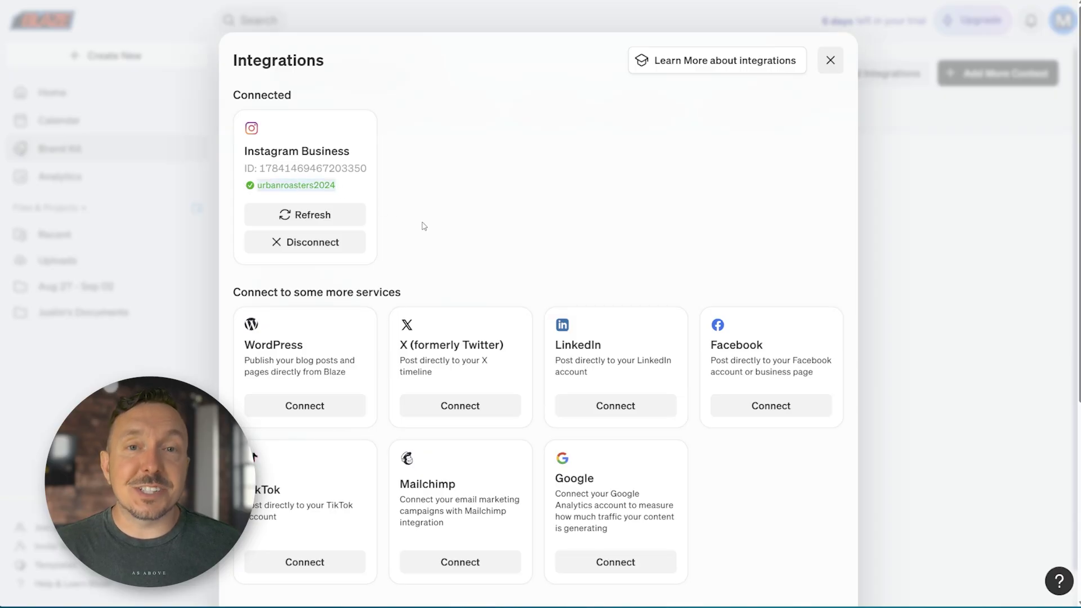
- Check in the calendar that the Aug 28 10:00am Instagram coffee post is Autoscheduled
{"action": "key", "text": "Escape"}
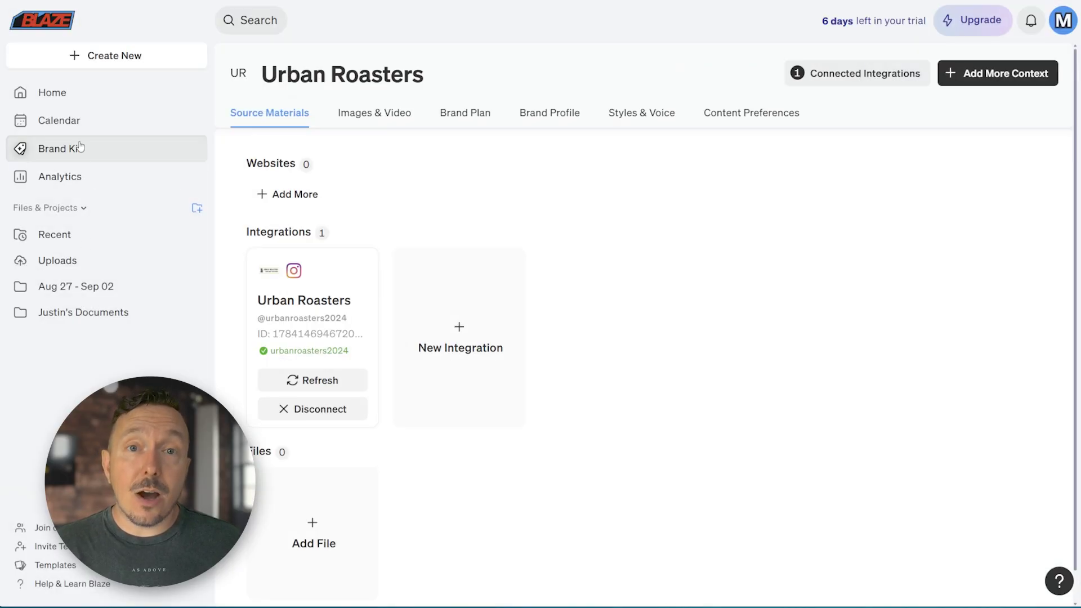
{"action": "left_click", "coordinate": [67, 127]}
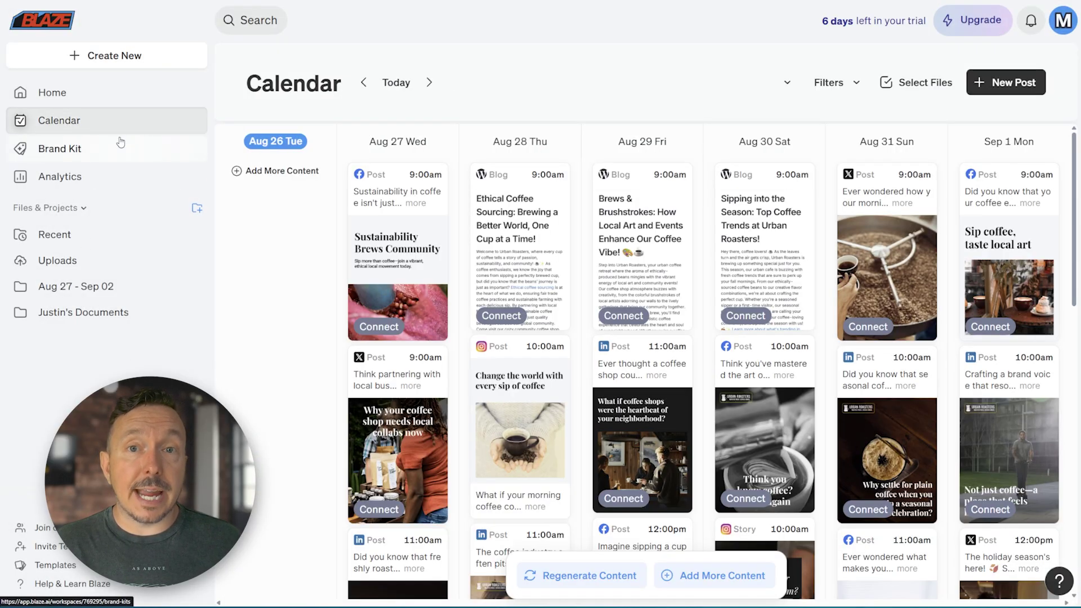
{"action": "left_click", "coordinate": [530, 394]}
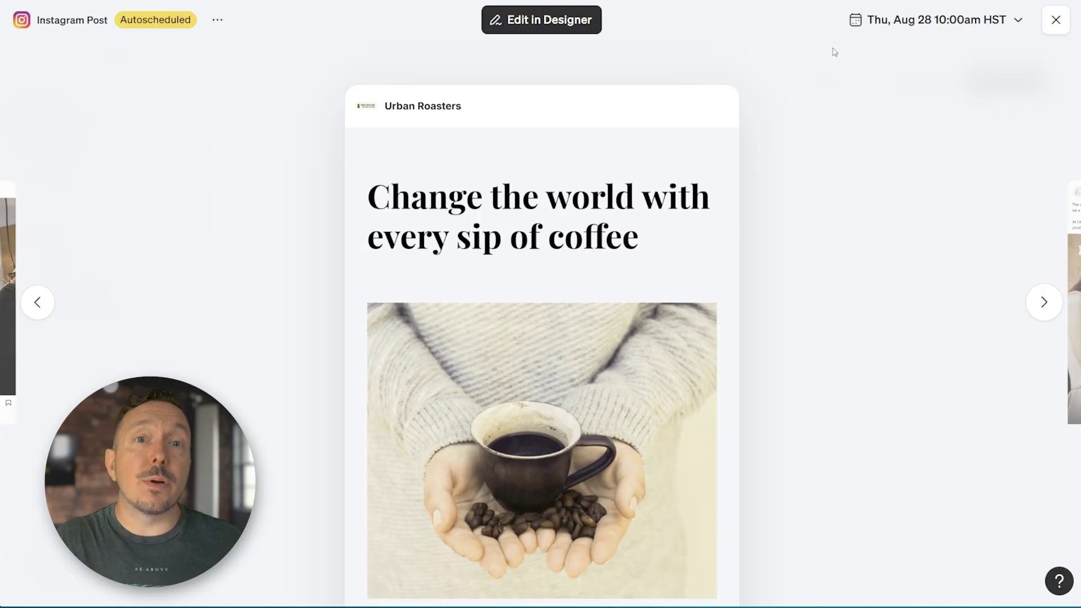
{"action": "left_click", "coordinate": [1056, 22]}
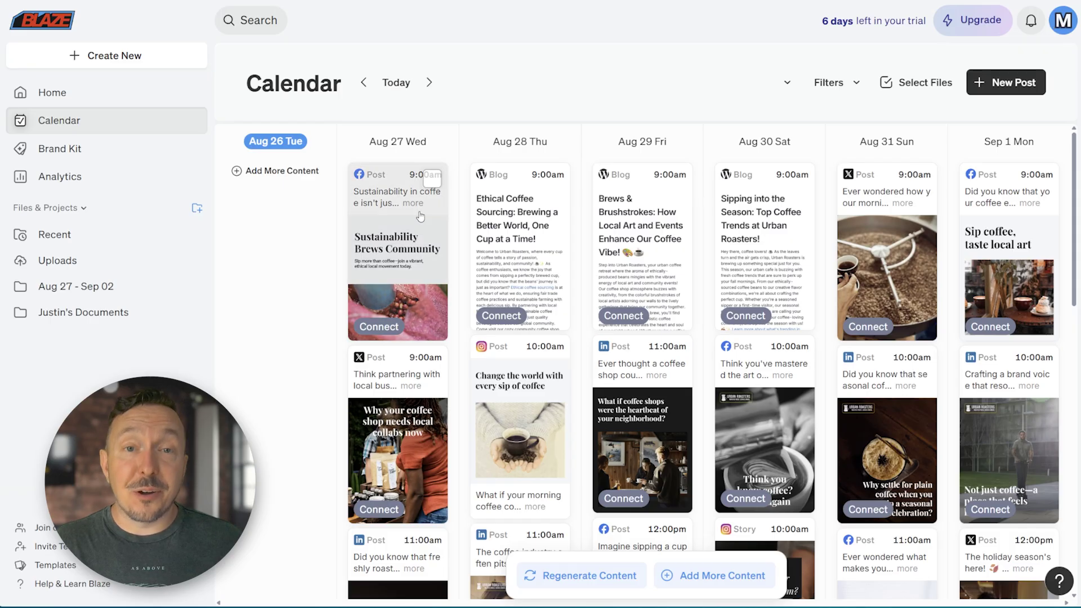